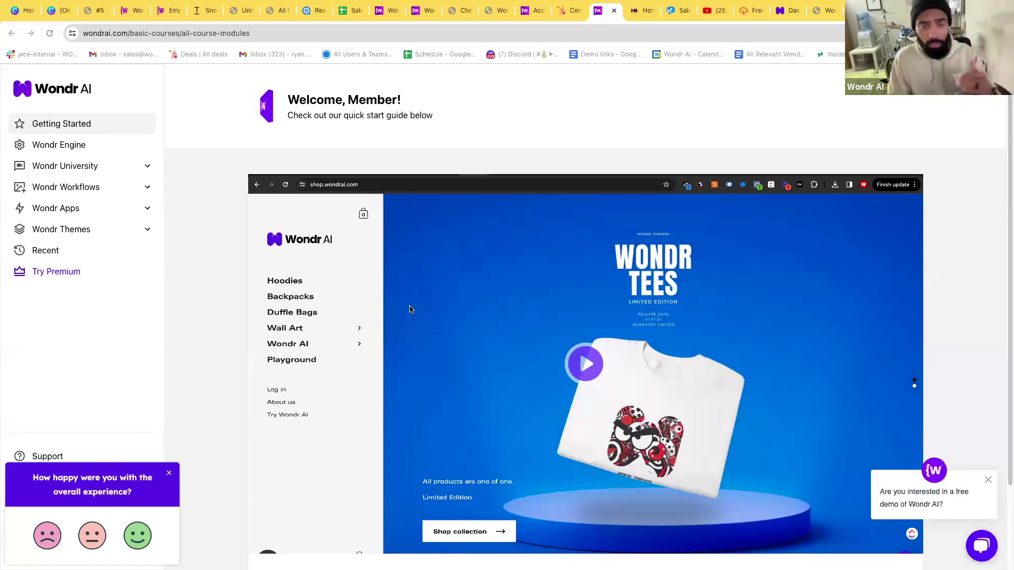
Open All Programs & Courses under Wondr University and browse the Product Automation courses
{"action": "left_click", "coordinate": [96, 167]}
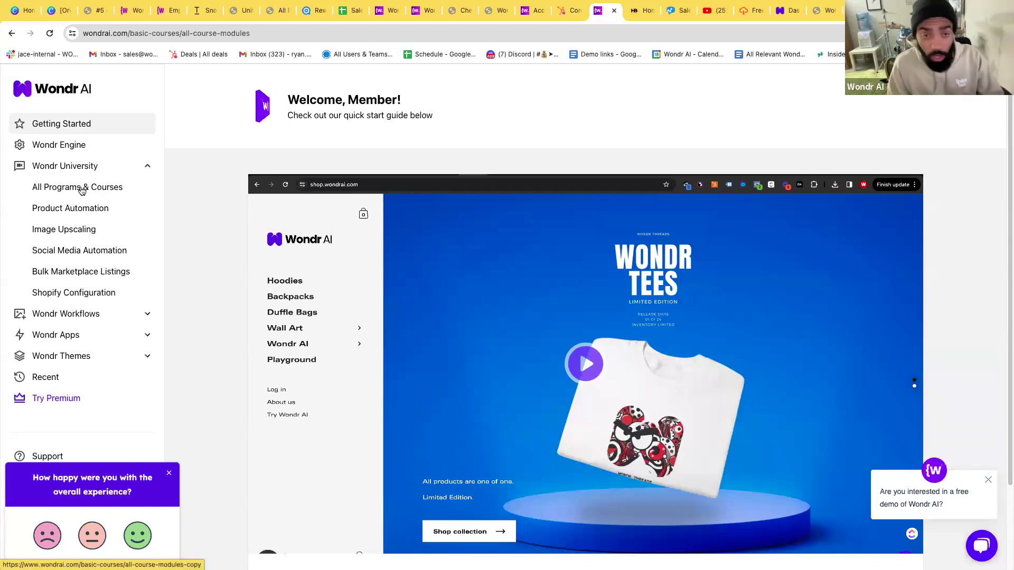
{"action": "left_click", "coordinate": [81, 188]}
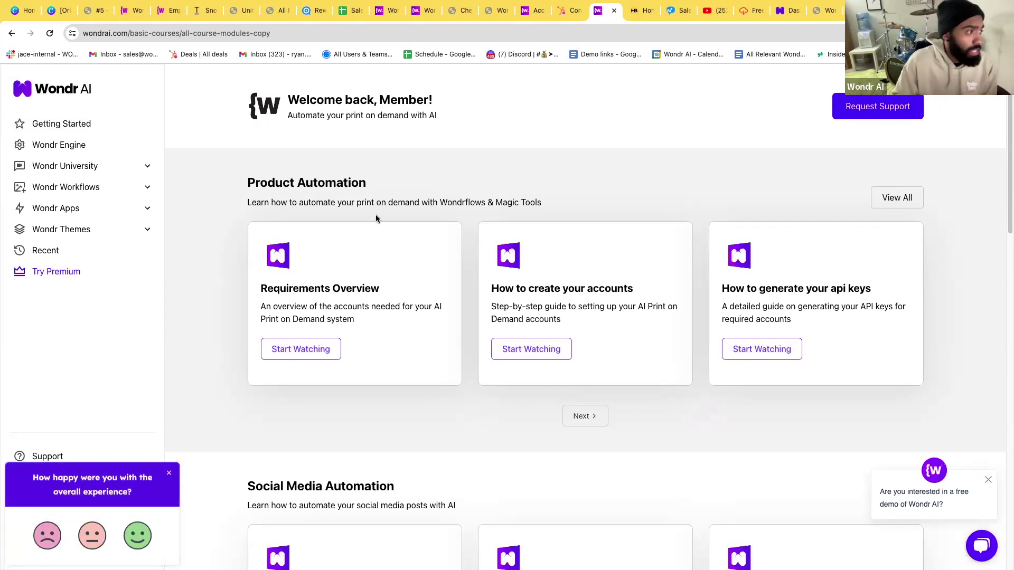
{"action": "scroll", "coordinate": [370, 232], "scroll_direction": "down", "scroll_amount": 1}
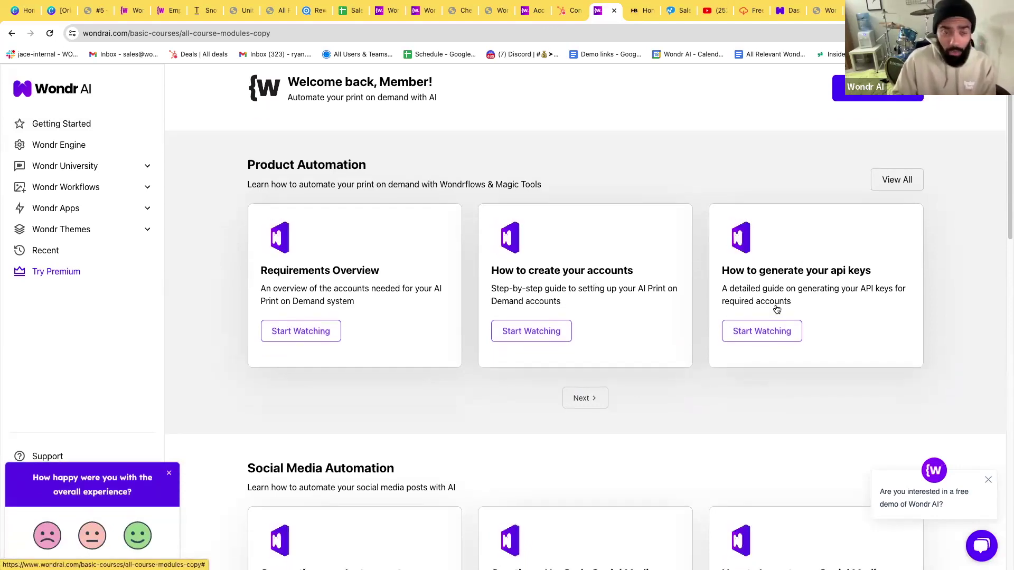
{"action": "scroll", "coordinate": [370, 290], "scroll_direction": "down", "scroll_amount": 3}
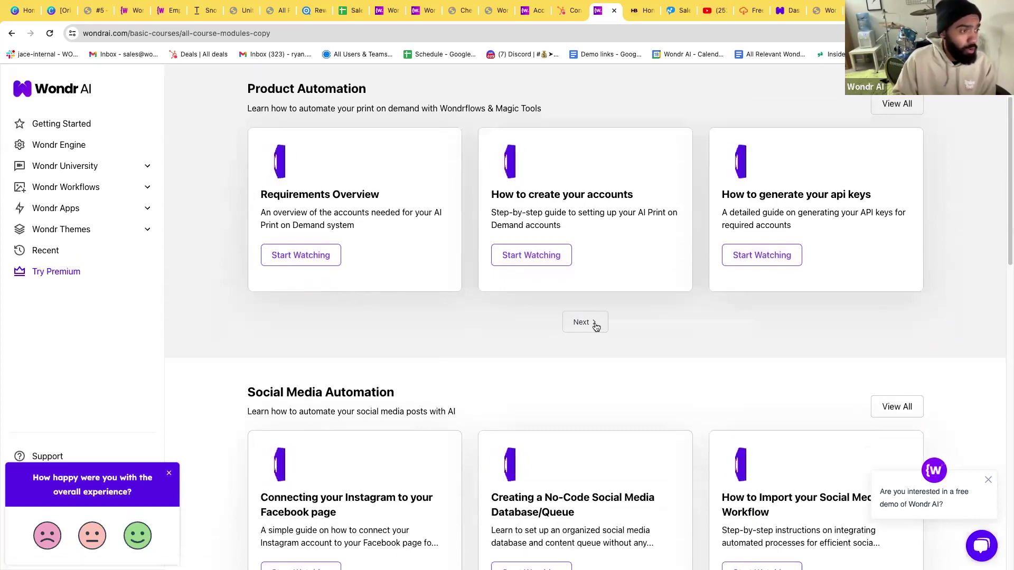
Browse the next page of Product Automation courses
{"action": "left_click", "coordinate": [586, 323]}
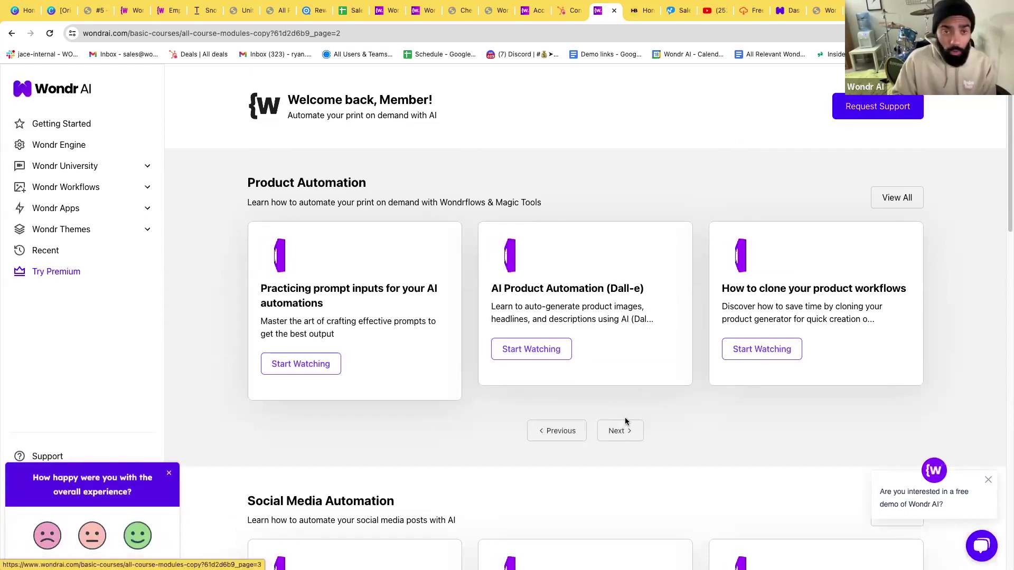
{"action": "scroll", "coordinate": [623, 426], "scroll_direction": "down", "scroll_amount": 3}
{"action": "scroll", "coordinate": [627, 417], "scroll_direction": "down", "scroll_amount": 4}
{"action": "scroll", "coordinate": [498, 370], "scroll_direction": "down", "scroll_amount": 4}
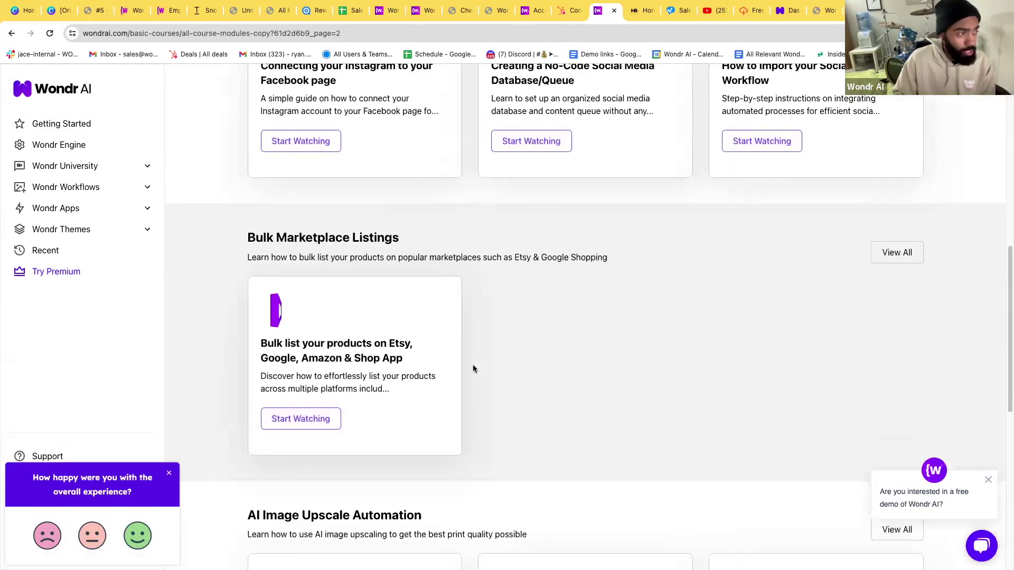
{"action": "scroll", "coordinate": [369, 327], "scroll_direction": "down", "scroll_amount": 2}
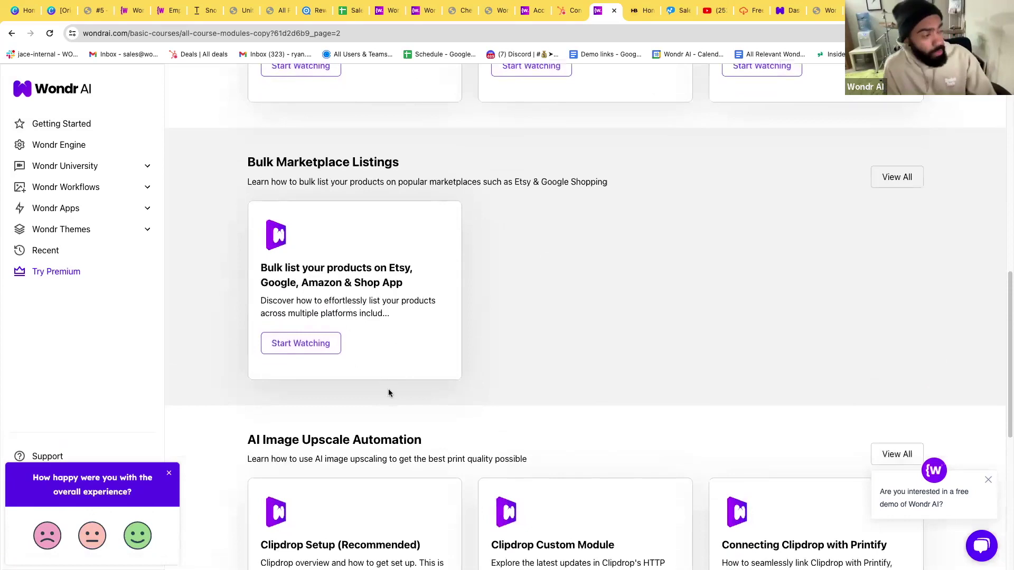
{"action": "scroll", "coordinate": [389, 388], "scroll_direction": "down", "scroll_amount": 2}
{"action": "scroll", "coordinate": [398, 385], "scroll_direction": "down", "scroll_amount": 5}
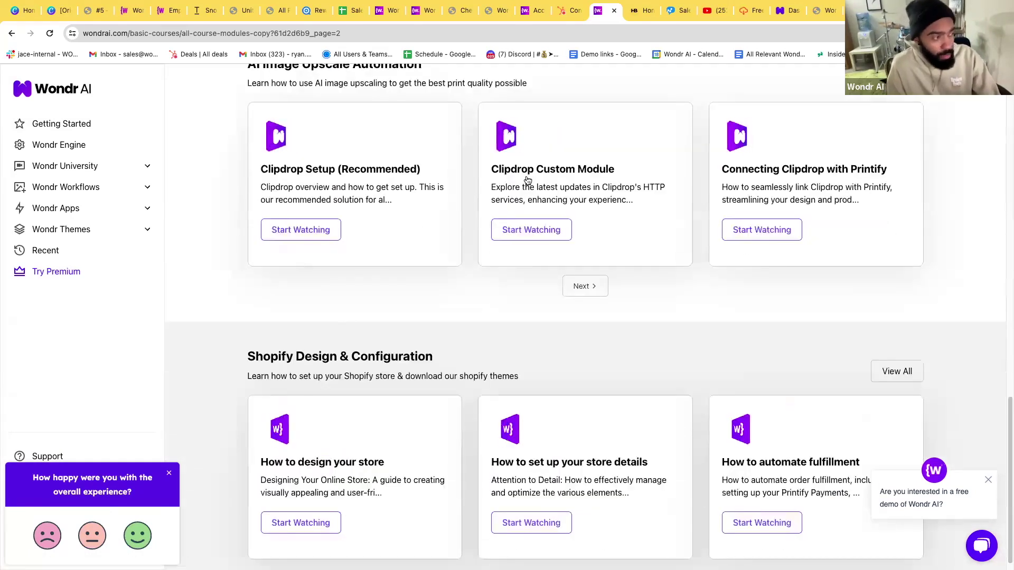
Return to the first page of courses and scroll back to the top
{"action": "key", "text": "super+bracketleft"}
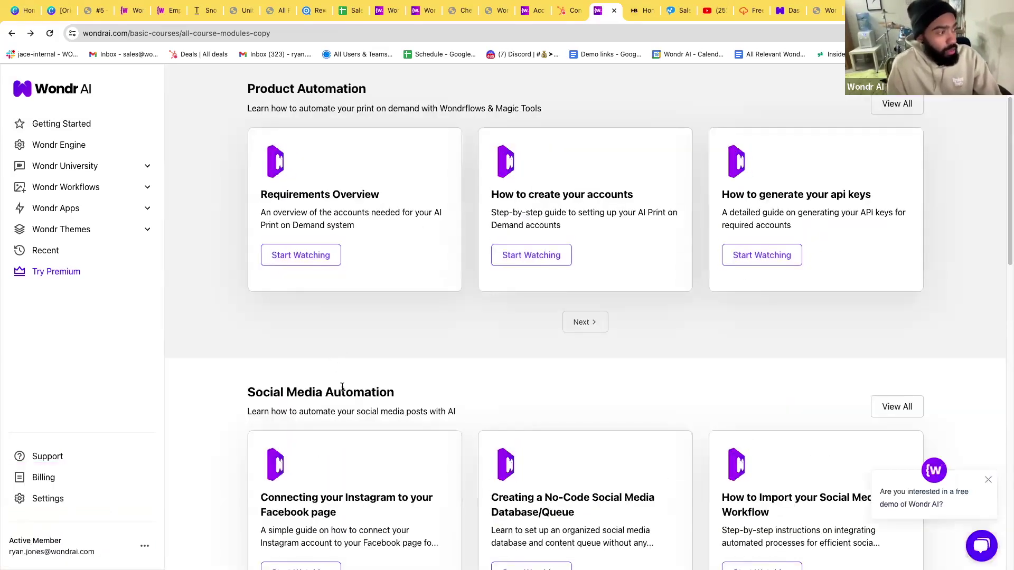
{"action": "scroll", "coordinate": [340, 390], "scroll_direction": "down", "scroll_amount": 4}
{"action": "scroll", "coordinate": [339, 390], "scroll_direction": "down", "scroll_amount": 13}
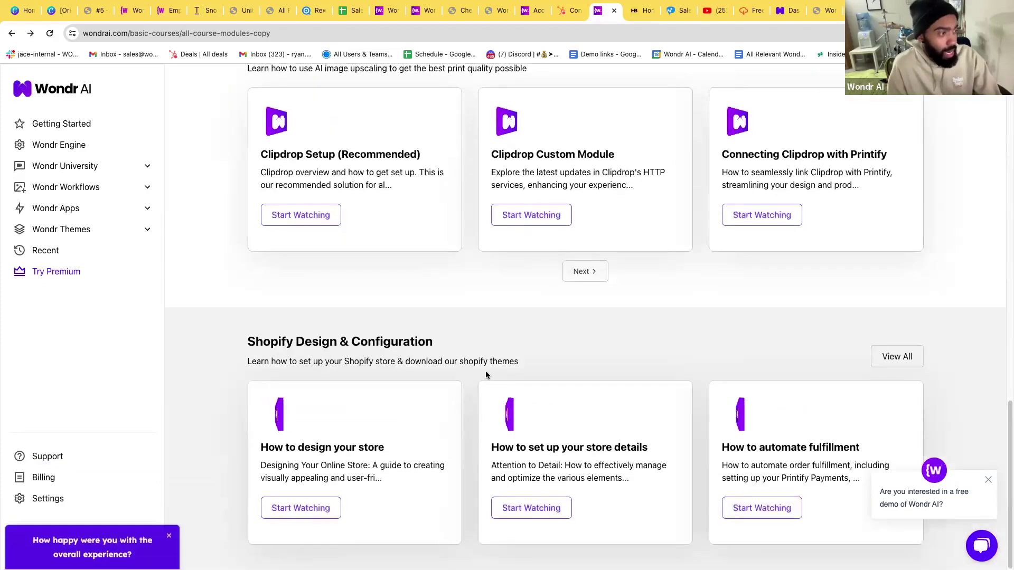
{"action": "scroll", "coordinate": [346, 317], "scroll_direction": "up", "scroll_amount": 8}
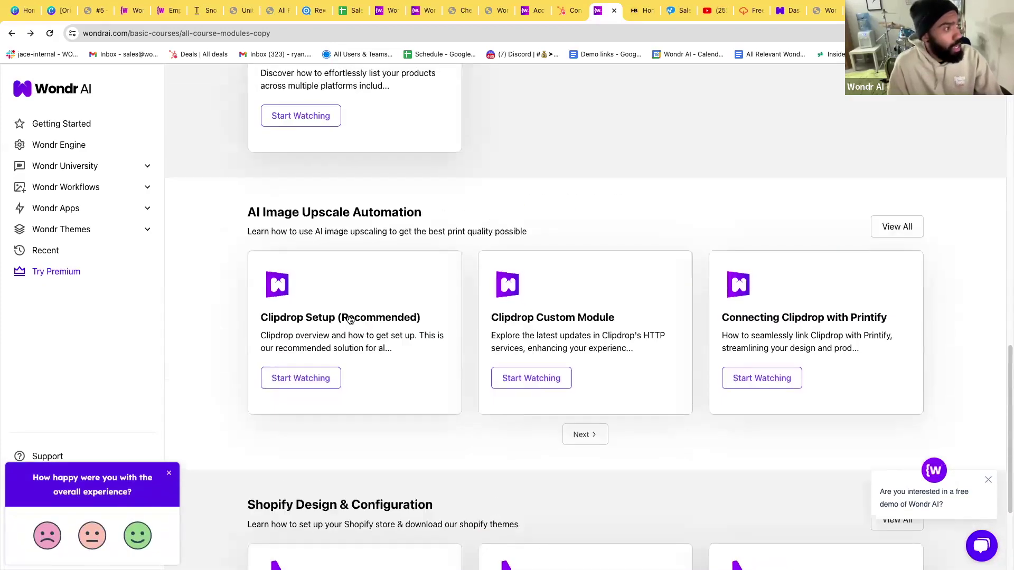
{"action": "scroll", "coordinate": [351, 317], "scroll_direction": "up", "scroll_amount": 10}
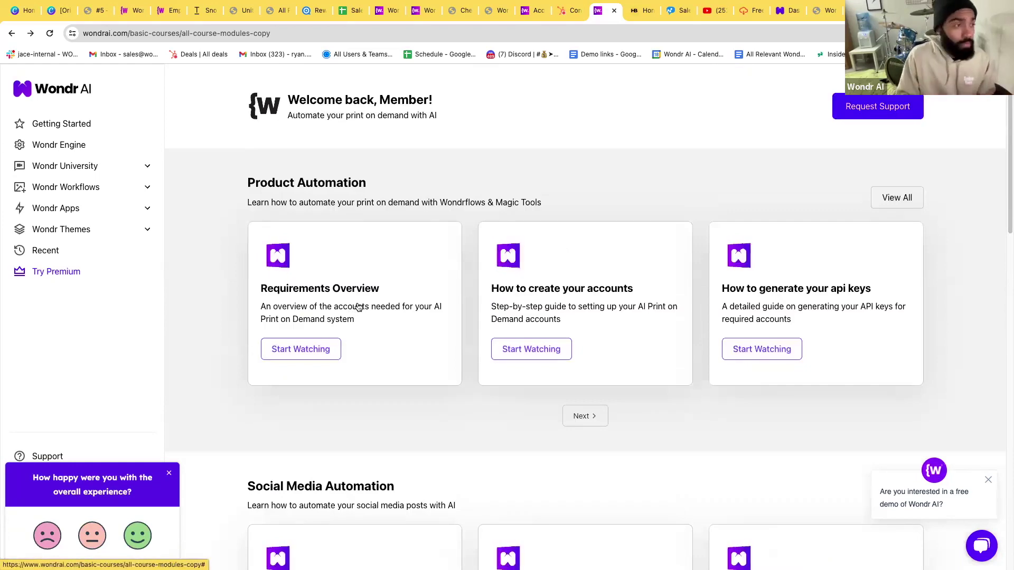
Open the Premium Automation Workflows templates from the Wondr Workflows menu
{"action": "left_click", "coordinate": [69, 187]}
{"action": "left_click", "coordinate": [79, 229]}
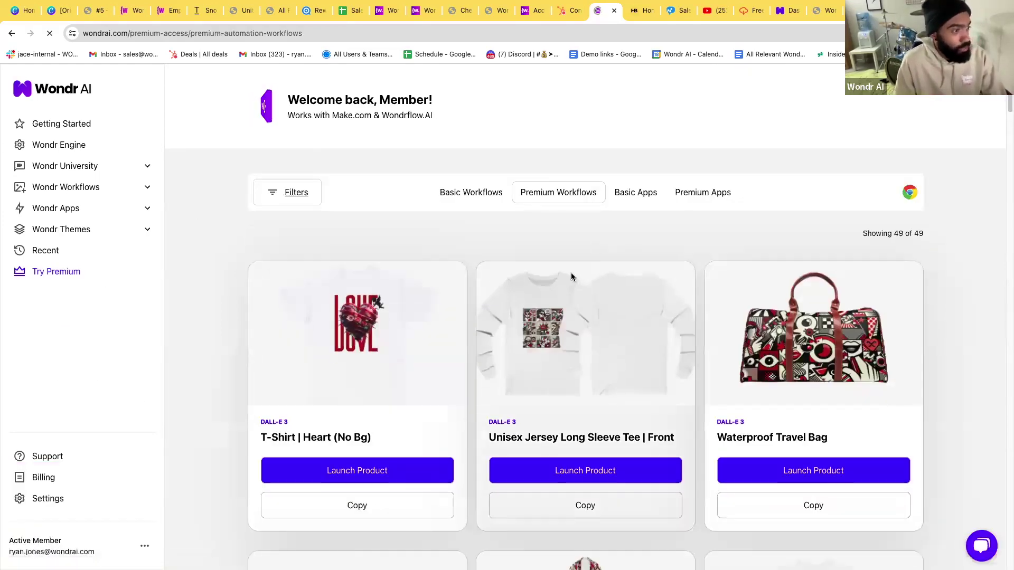
{"action": "scroll", "coordinate": [511, 277], "scroll_direction": "down", "scroll_amount": 2}
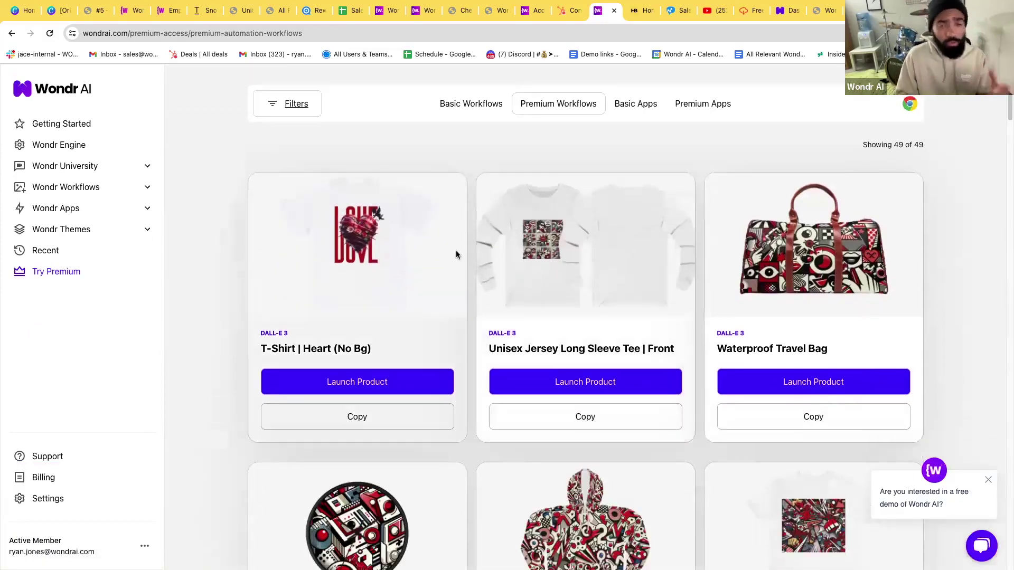
{"action": "scroll", "coordinate": [515, 283], "scroll_direction": "down", "scroll_amount": 3}
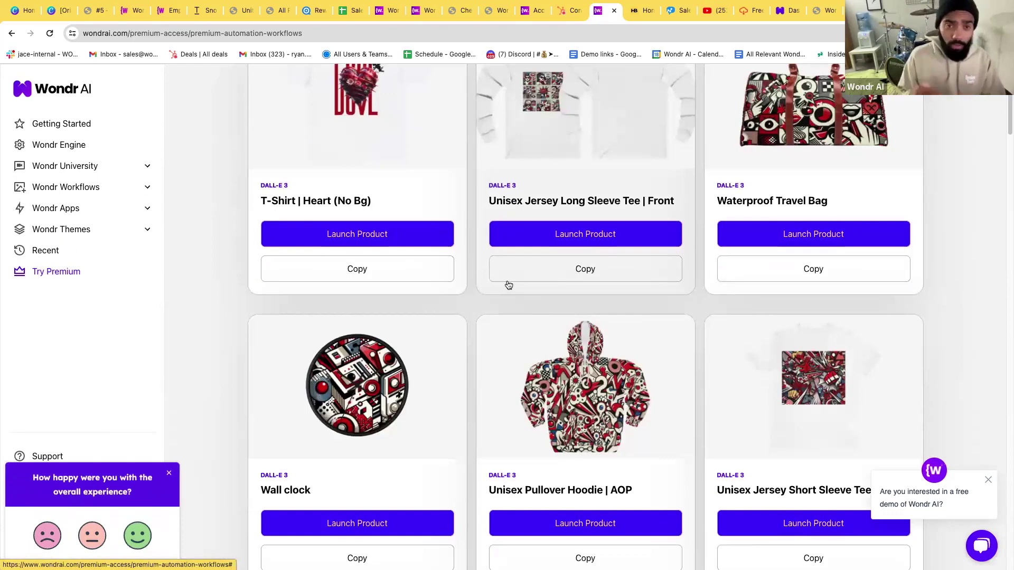
{"action": "scroll", "coordinate": [540, 295], "scroll_direction": "down", "scroll_amount": 7}
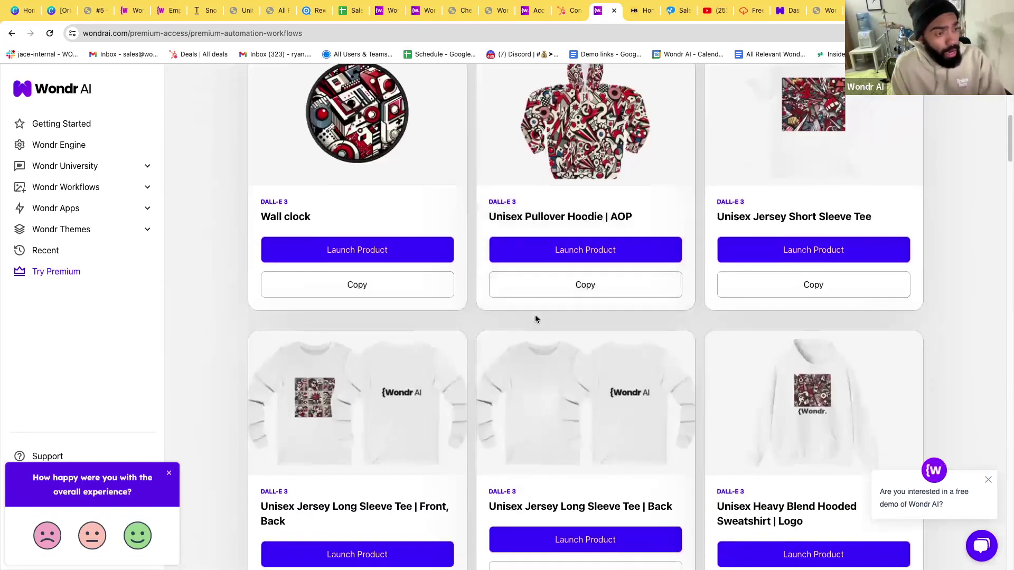
{"action": "scroll", "coordinate": [541, 311], "scroll_direction": "down", "scroll_amount": 1}
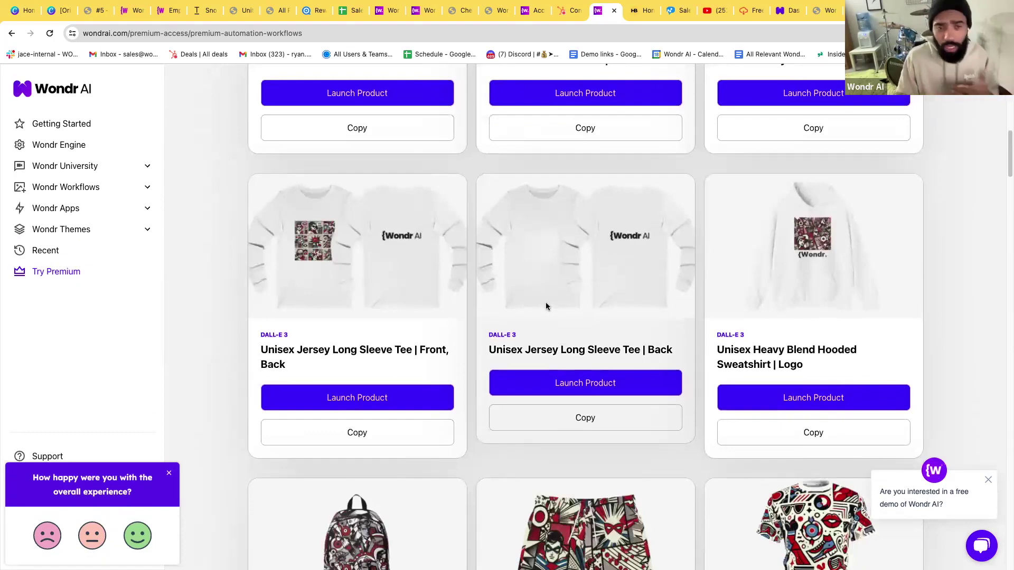
Scroll the template grid to the Unisex Heavy Blend Hooded Sweatshirt | Logo card
{"action": "scroll", "coordinate": [554, 307], "scroll_direction": "down", "scroll_amount": 8}
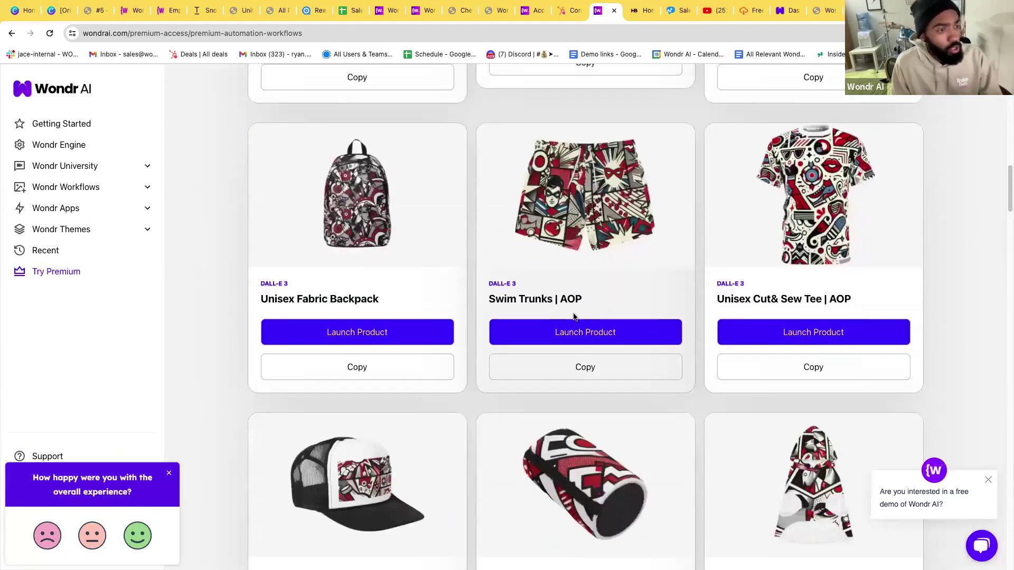
{"action": "scroll", "coordinate": [569, 321], "scroll_direction": "down", "scroll_amount": 14}
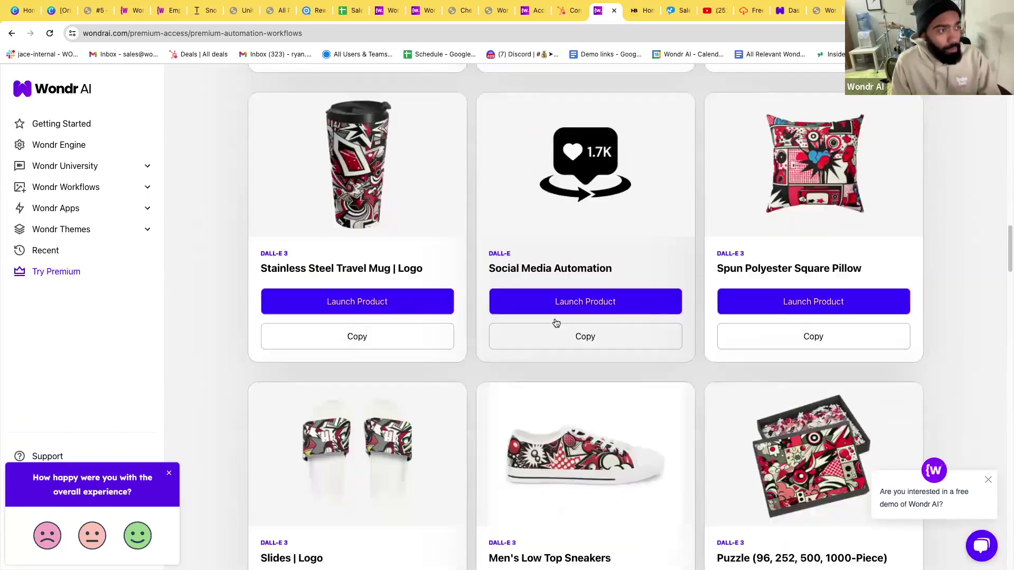
{"action": "scroll", "coordinate": [555, 319], "scroll_direction": "down", "scroll_amount": 3}
{"action": "scroll", "coordinate": [581, 316], "scroll_direction": "down", "scroll_amount": 3}
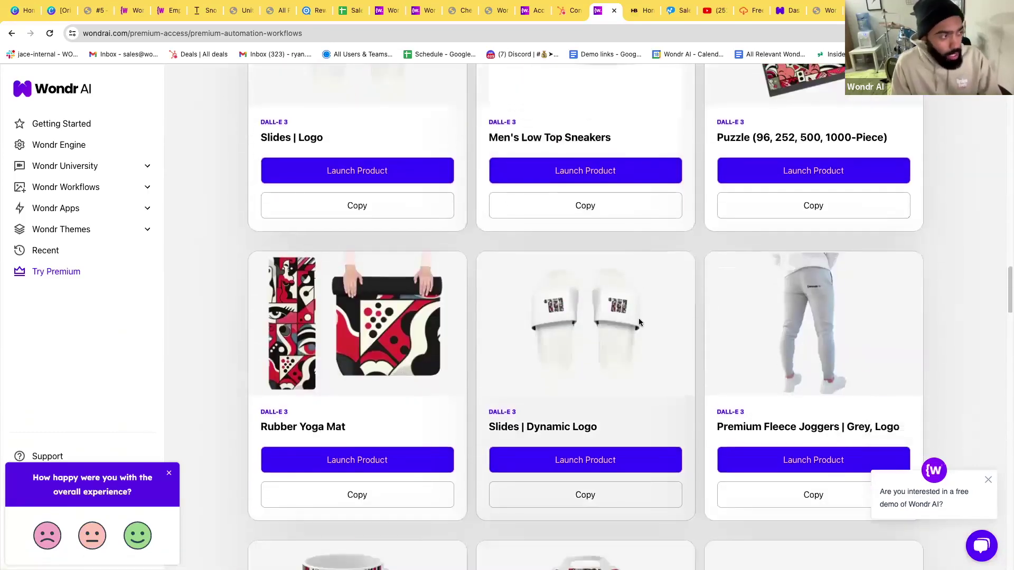
{"action": "scroll", "coordinate": [596, 319], "scroll_direction": "down", "scroll_amount": 15}
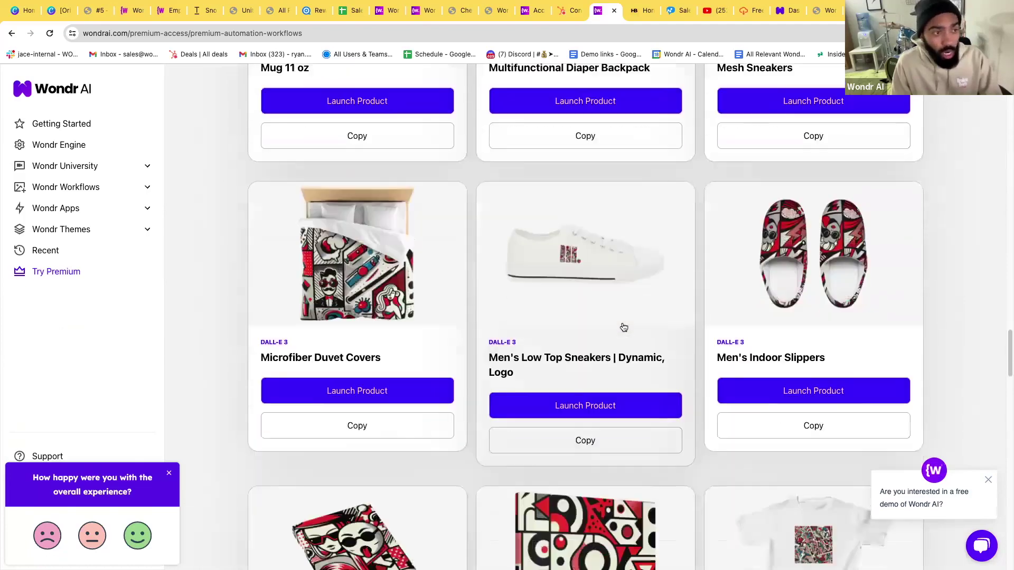
{"action": "scroll", "coordinate": [622, 324], "scroll_direction": "down", "scroll_amount": 11}
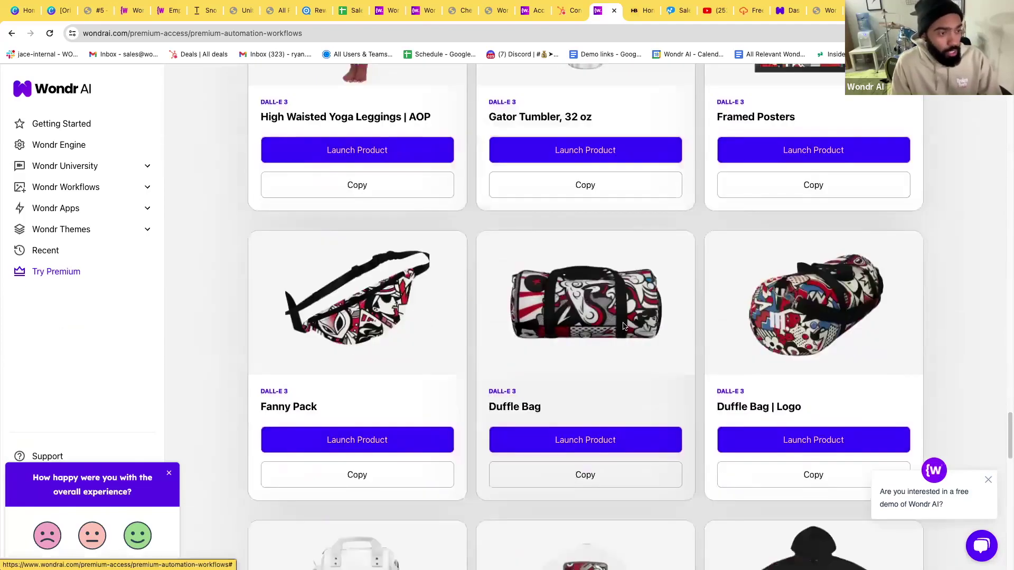
{"action": "scroll", "coordinate": [622, 328], "scroll_direction": "down", "scroll_amount": 5}
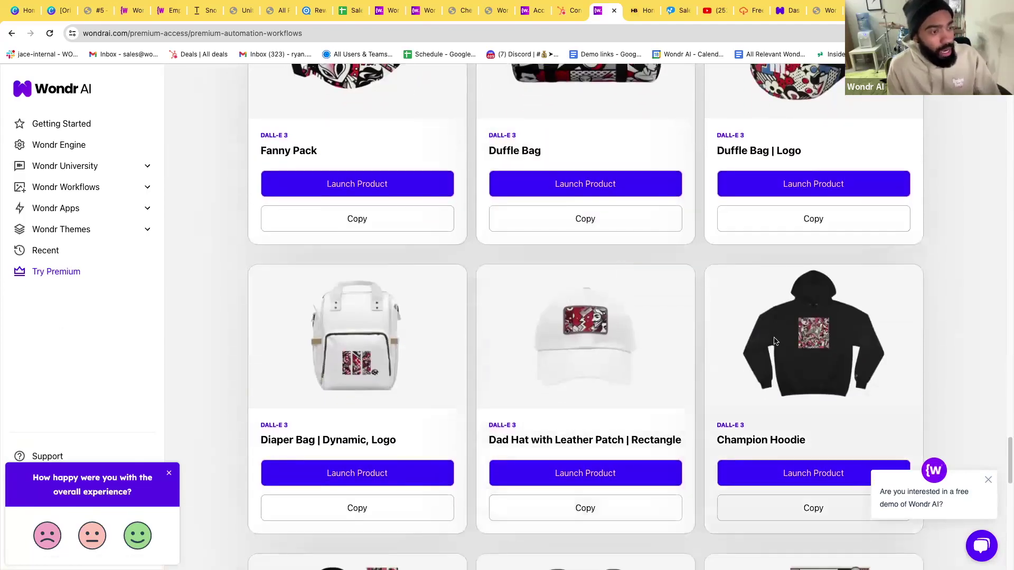
{"action": "scroll", "coordinate": [789, 353], "scroll_direction": "up", "scroll_amount": 1}
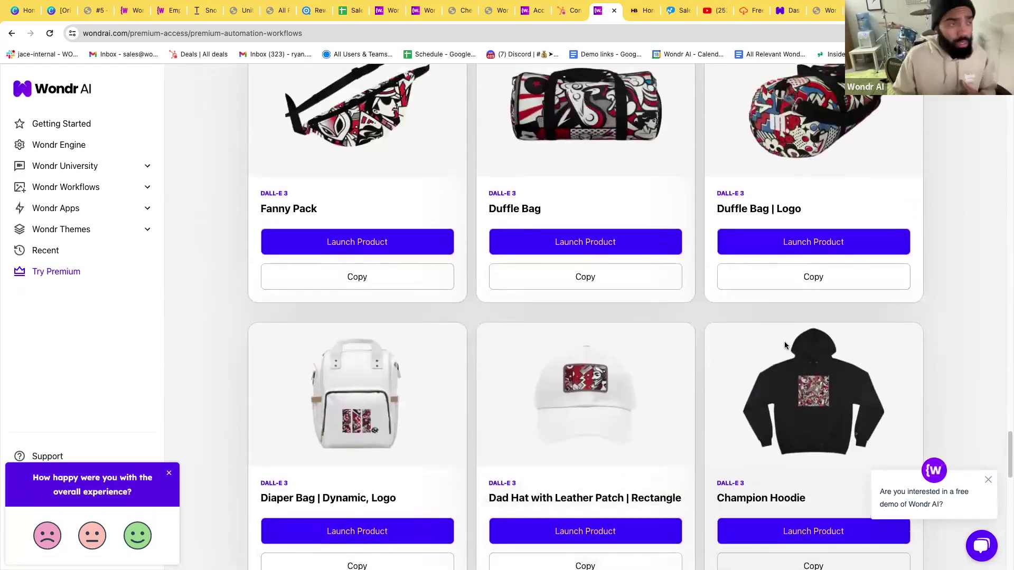
{"action": "scroll", "coordinate": [732, 370], "scroll_direction": "up", "scroll_amount": 13}
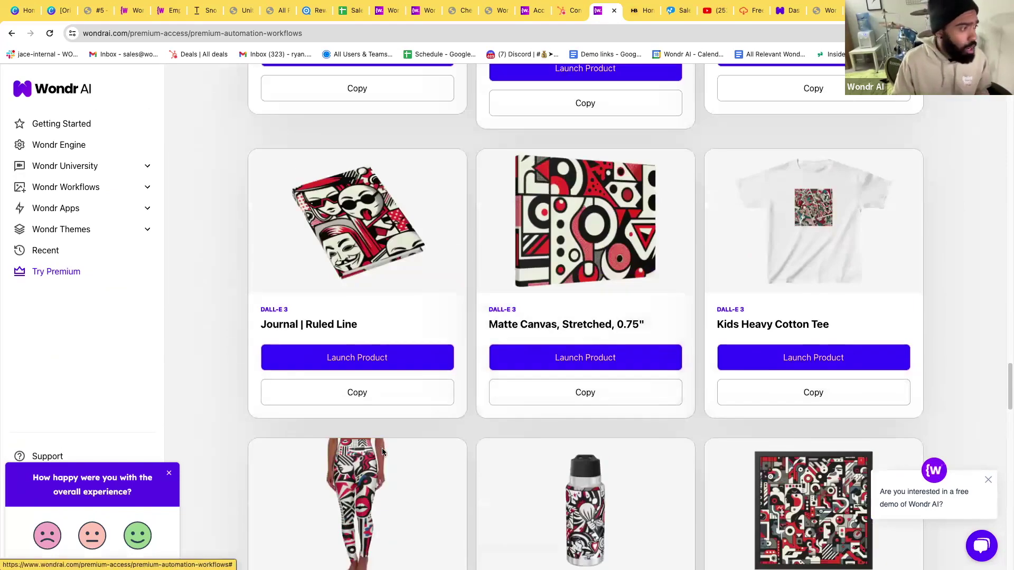
{"action": "scroll", "coordinate": [401, 457], "scroll_direction": "down", "scroll_amount": 1}
{"action": "scroll", "coordinate": [603, 393], "scroll_direction": "up", "scroll_amount": 20}
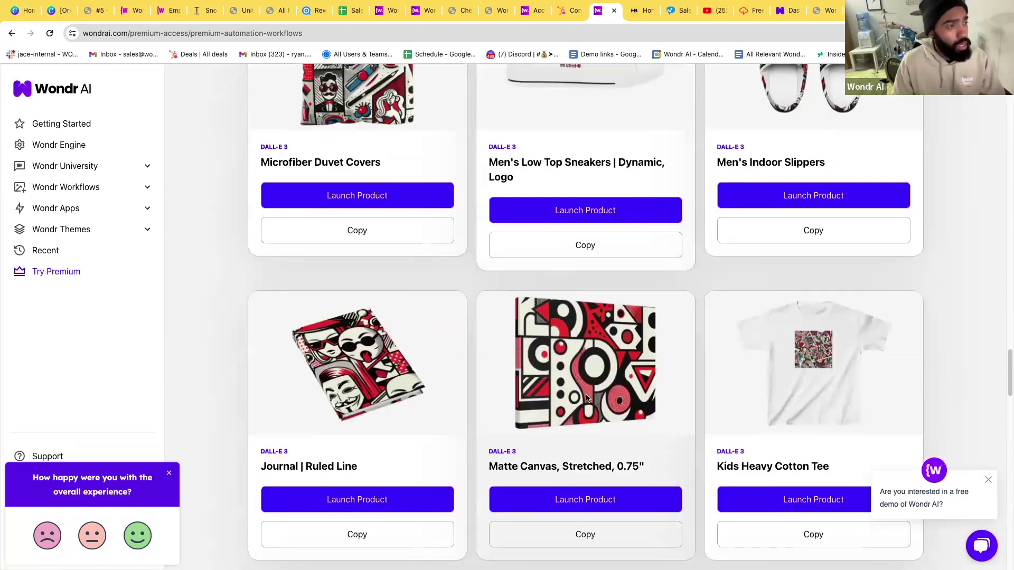
{"action": "scroll", "coordinate": [594, 393], "scroll_direction": "up", "scroll_amount": 17}
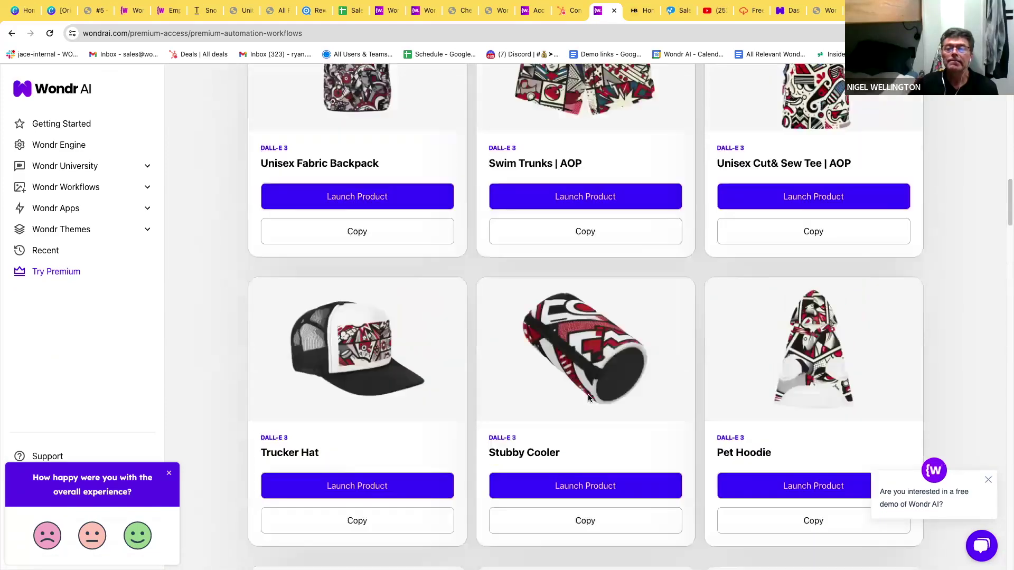
{"action": "scroll", "coordinate": [749, 343], "scroll_direction": "up", "scroll_amount": 2}
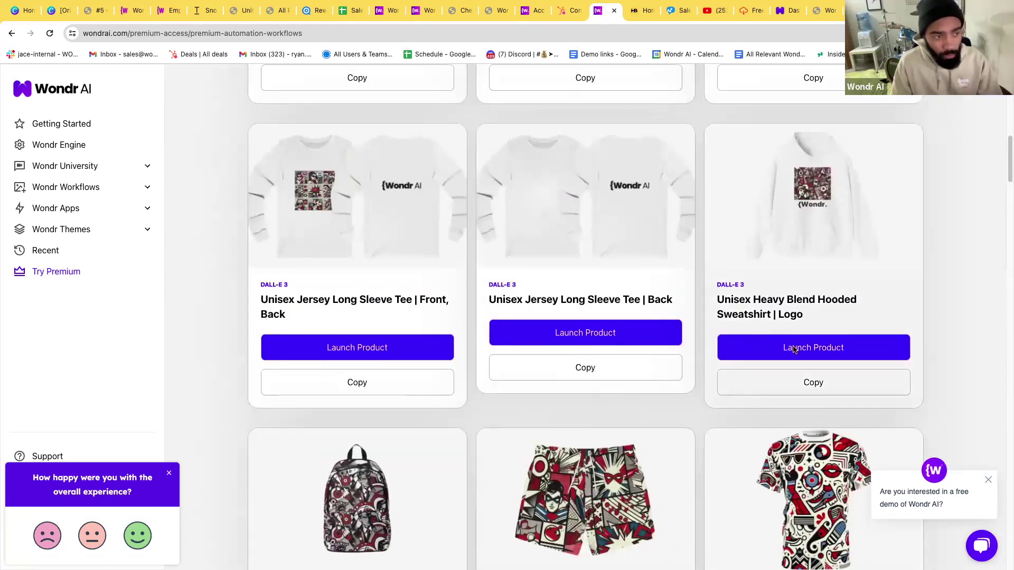
Launch the Unisex Heavy Blend Hooded Sweatshirt | Logo template and switch to the WondrThreads - Hoodies scenario
{"action": "left_click", "coordinate": [822, 351]}
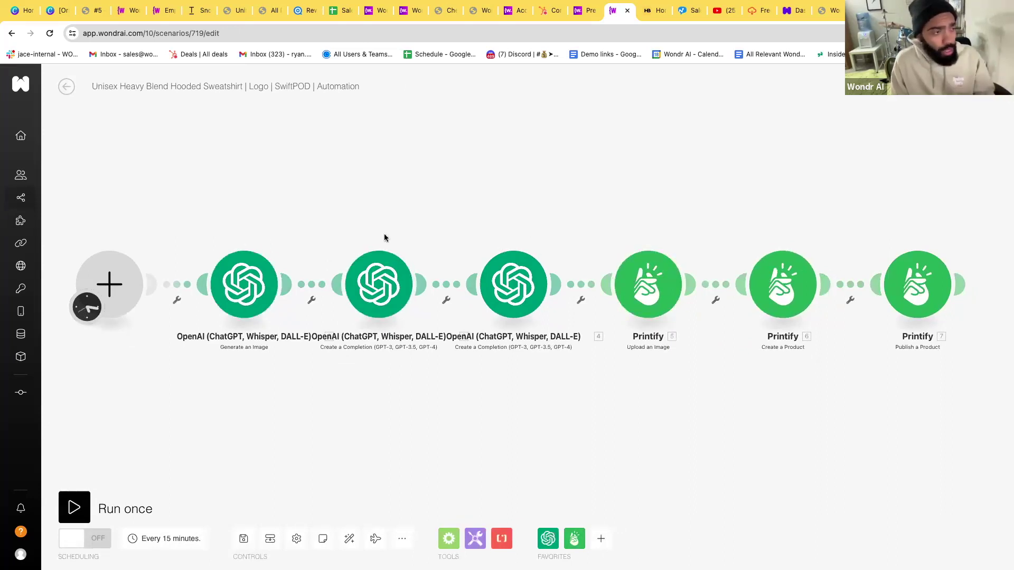
{"action": "left_click", "coordinate": [129, 11]}
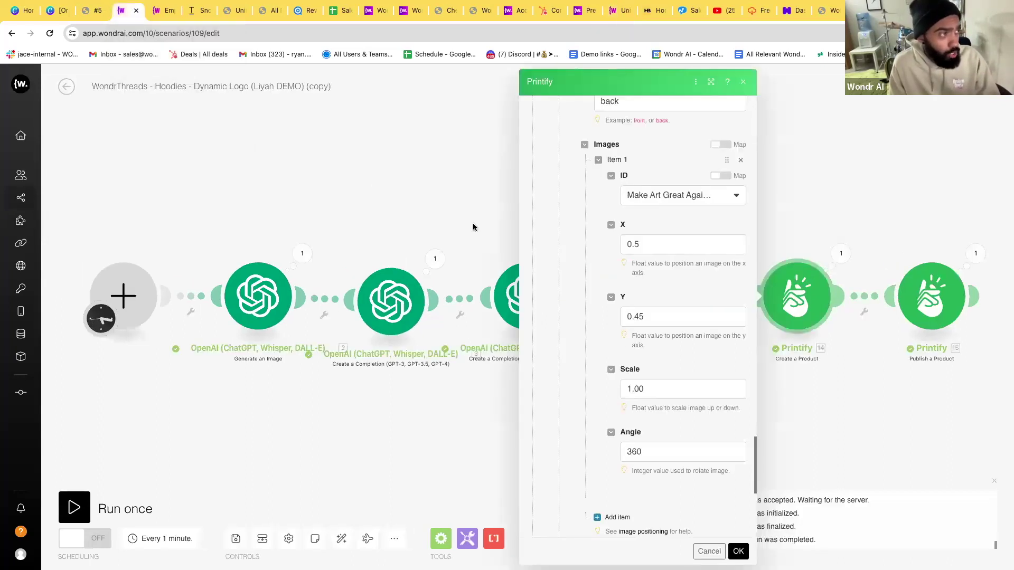
Close the Printify settings and review the OpenAI image generation prompt
{"action": "left_click", "coordinate": [741, 84]}
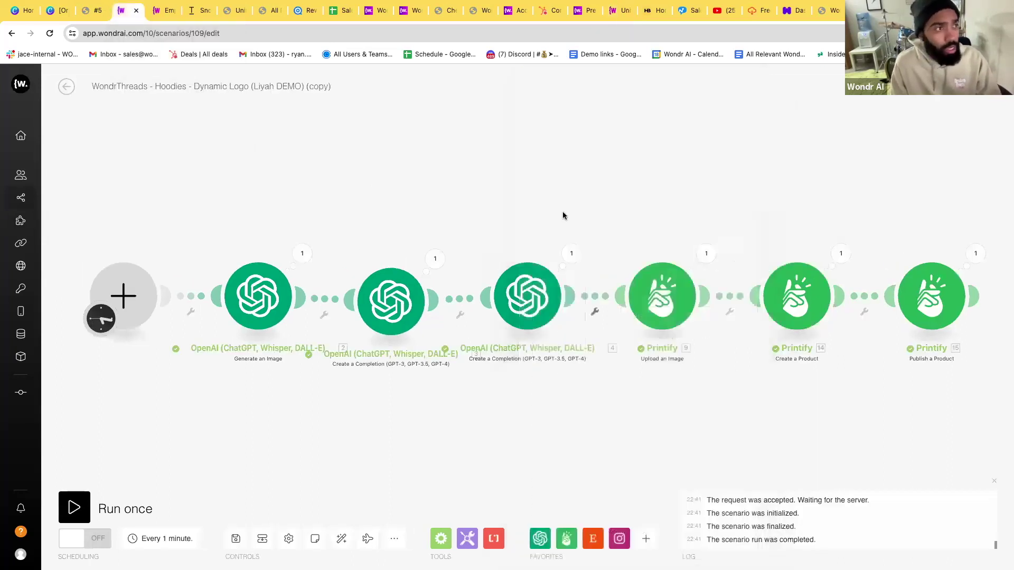
{"action": "left_click", "coordinate": [255, 273]}
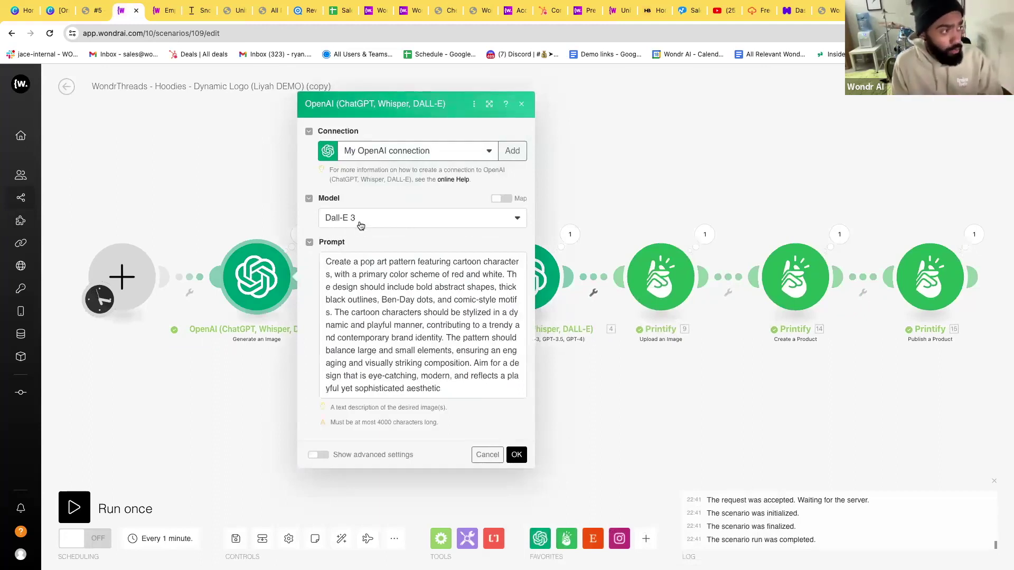
{"action": "left_click_drag", "start_coordinate": [323, 264], "coordinate": [462, 378]}
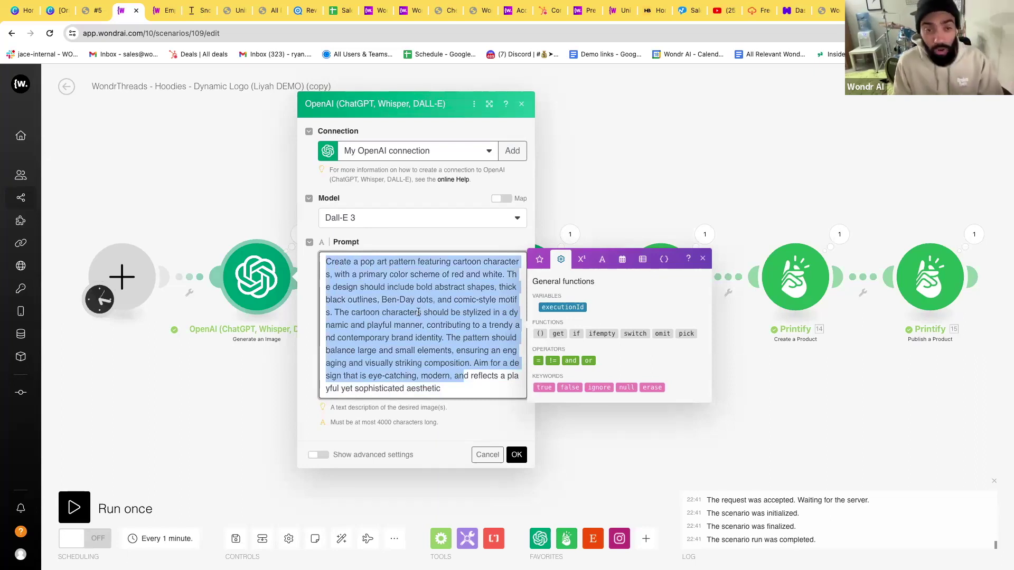
{"action": "left_click", "coordinate": [446, 388]}
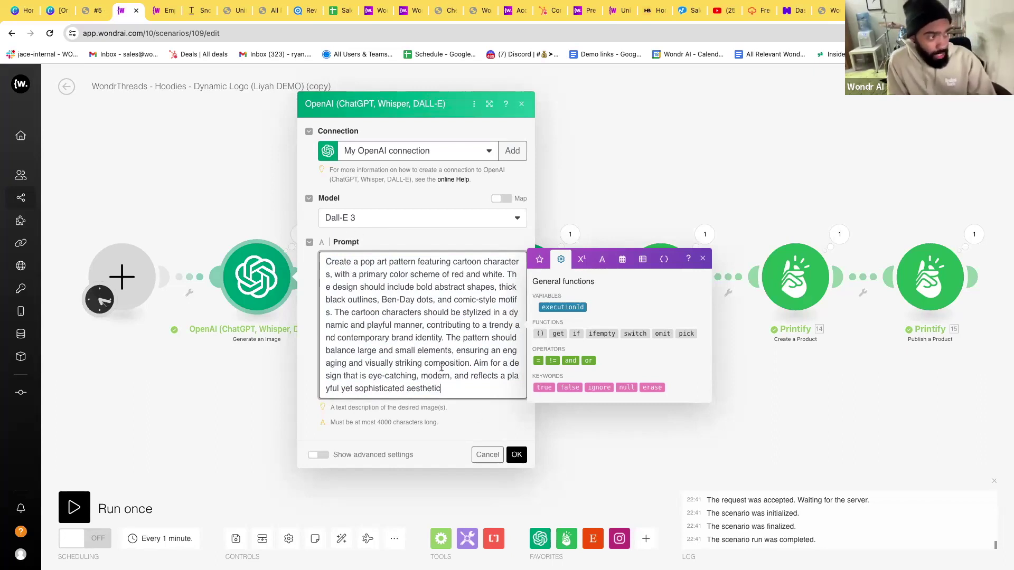
{"action": "left_click", "coordinate": [516, 455]}
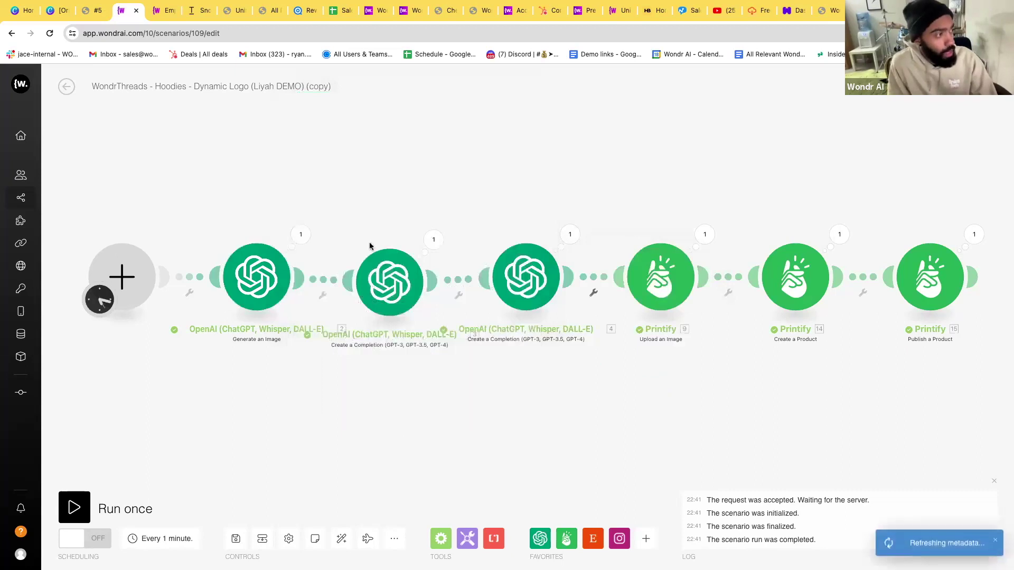
Review the super hero name completion prompt
{"action": "left_click", "coordinate": [388, 277]}
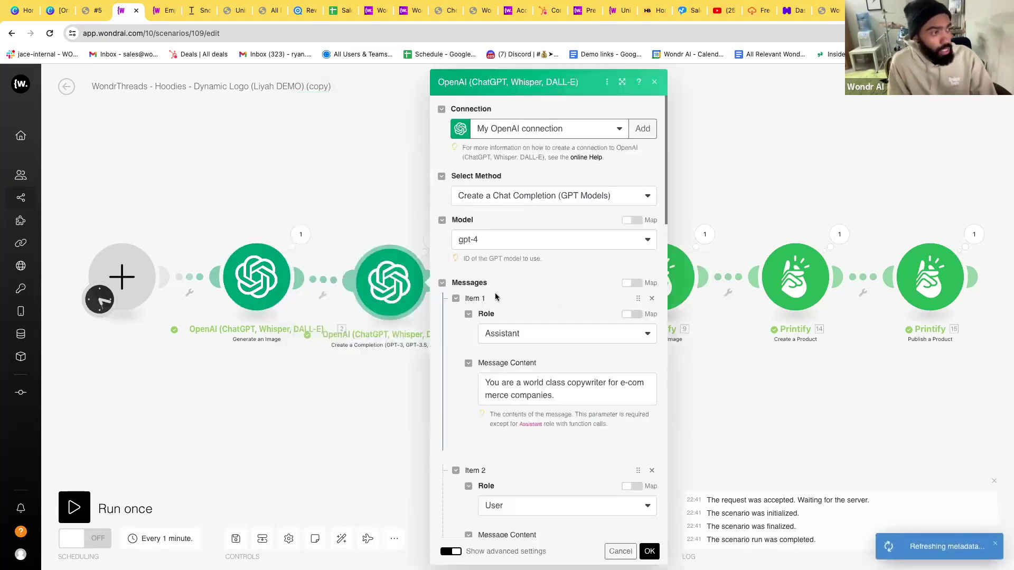
{"action": "scroll", "coordinate": [532, 344], "scroll_direction": "down", "scroll_amount": 1}
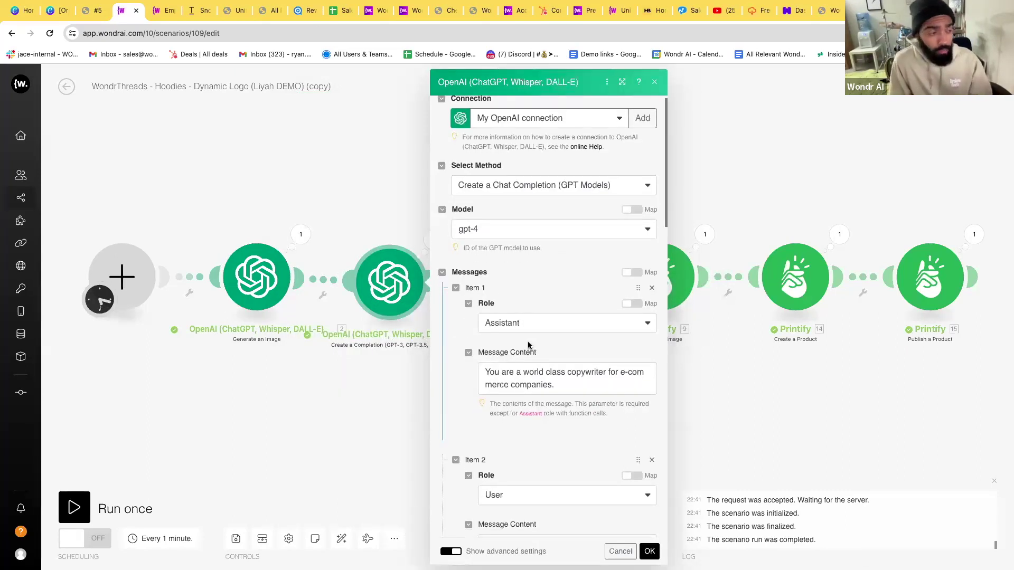
{"action": "scroll", "coordinate": [528, 338], "scroll_direction": "down", "scroll_amount": 2}
{"action": "scroll", "coordinate": [482, 238], "scroll_direction": "down", "scroll_amount": 5}
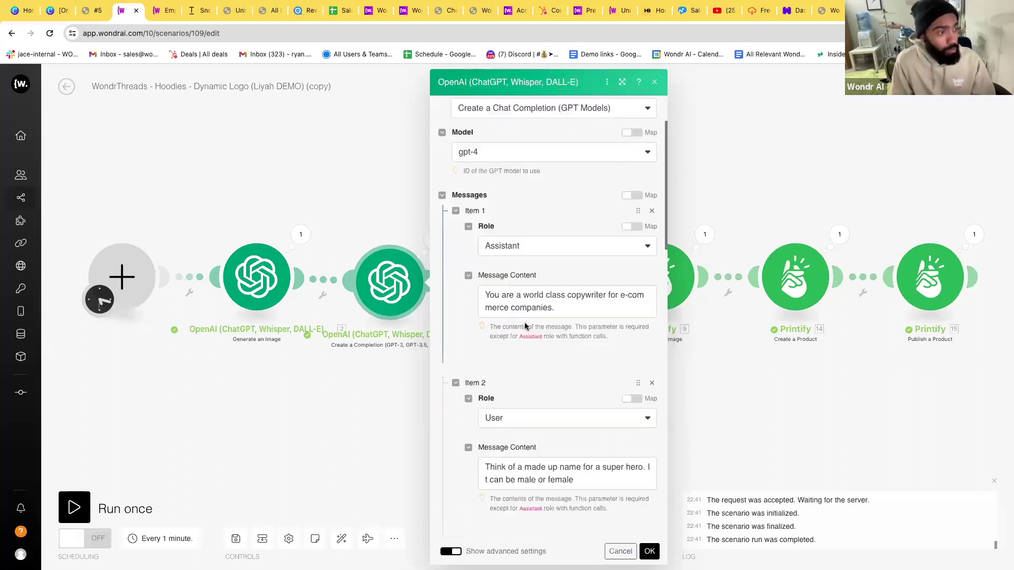
{"action": "left_click_drag", "start_coordinate": [588, 449], "coordinate": [420, 423]}
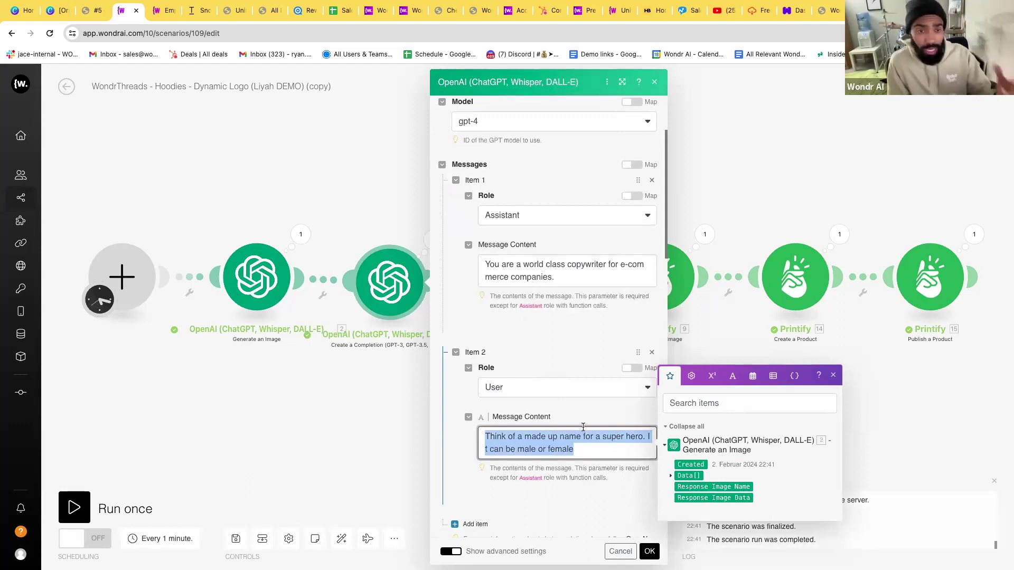
{"action": "left_click", "coordinate": [650, 551]}
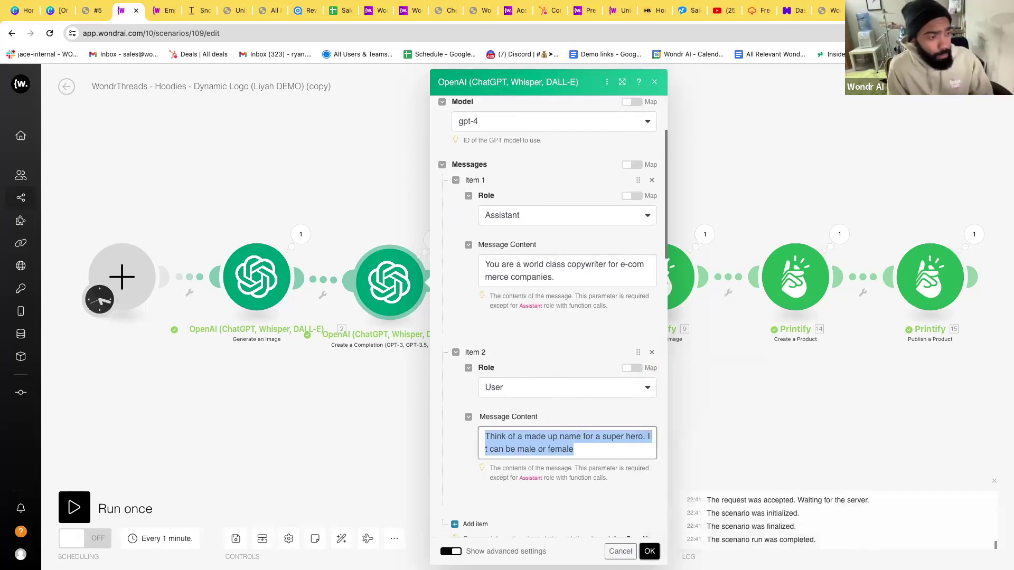
Review the product description prompt, including its hashtag instruction
{"action": "left_click", "coordinate": [512, 306]}
{"action": "scroll", "coordinate": [677, 445], "scroll_direction": "down", "scroll_amount": 5}
{"action": "left_click_drag", "start_coordinate": [620, 414], "coordinate": [717, 455]}
{"action": "left_click", "coordinate": [716, 467]}
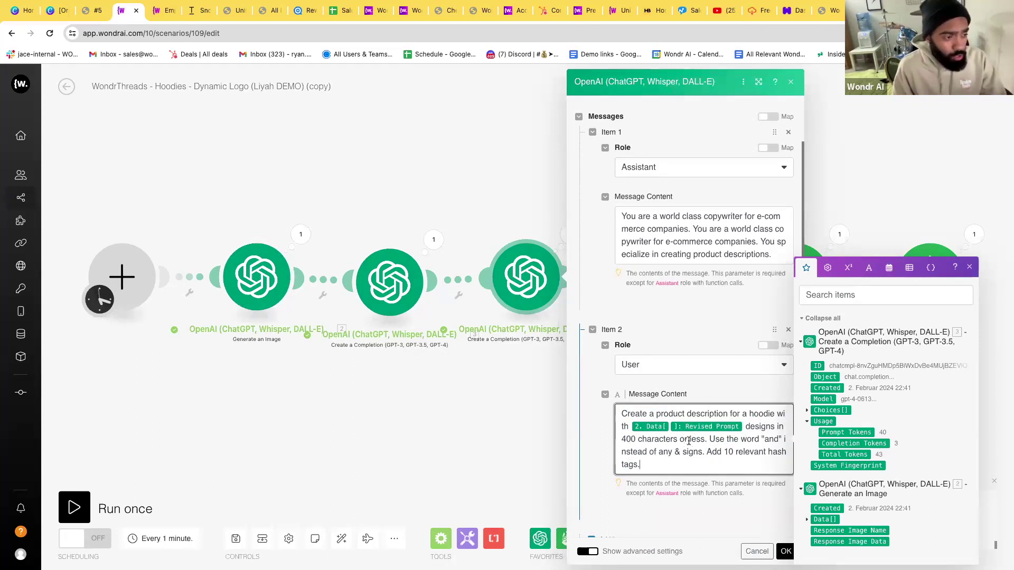
{"action": "left_click_drag", "start_coordinate": [708, 453], "coordinate": [641, 465]}
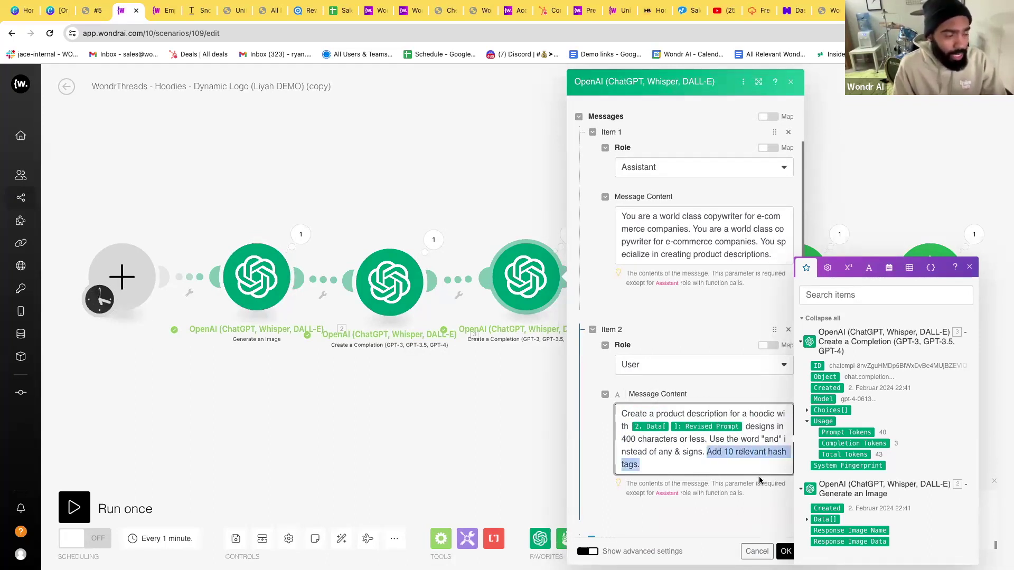
{"action": "left_click", "coordinate": [782, 550]}
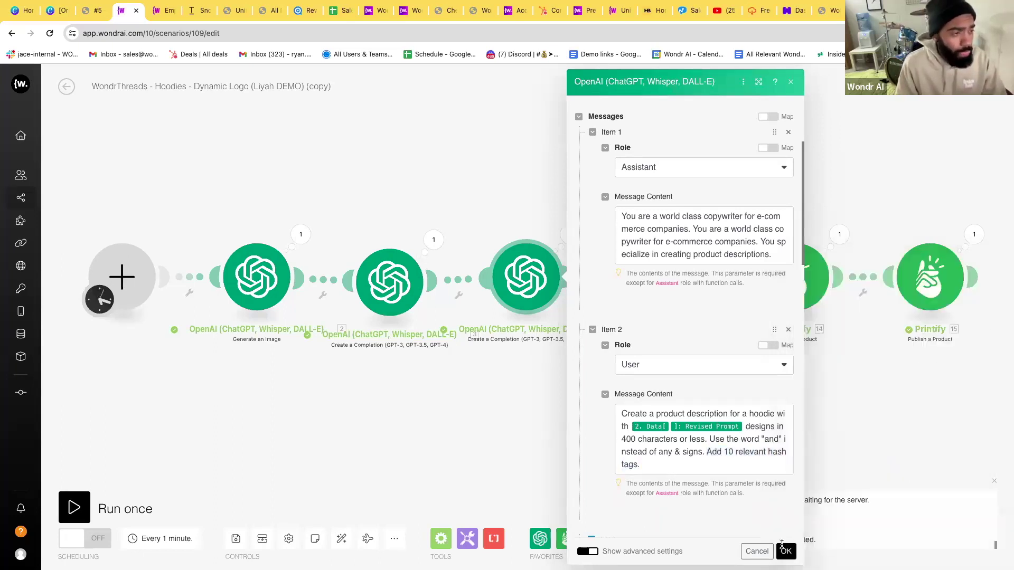
{"action": "left_click", "coordinate": [781, 549]}
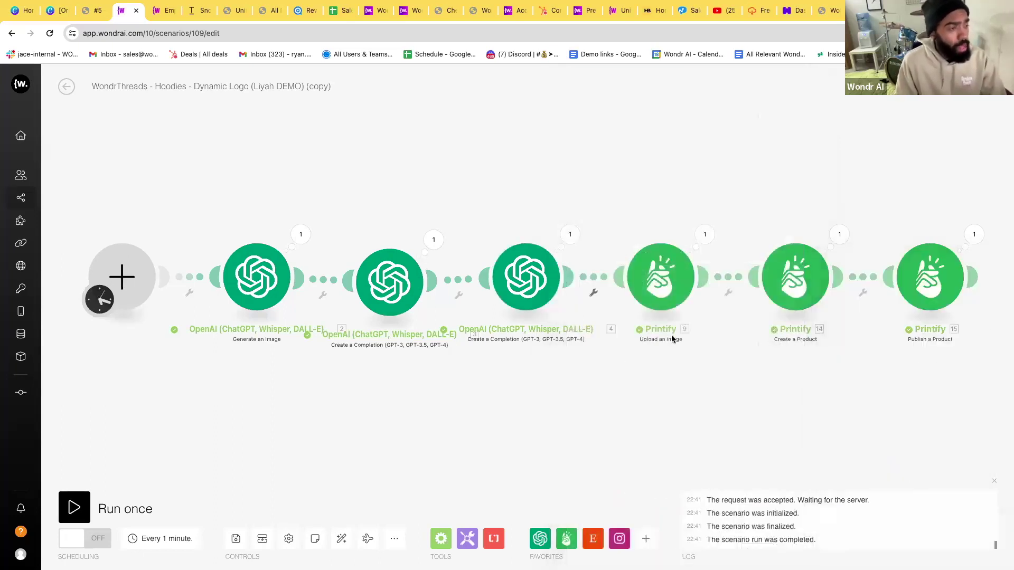
{"action": "left_click", "coordinate": [666, 294]}
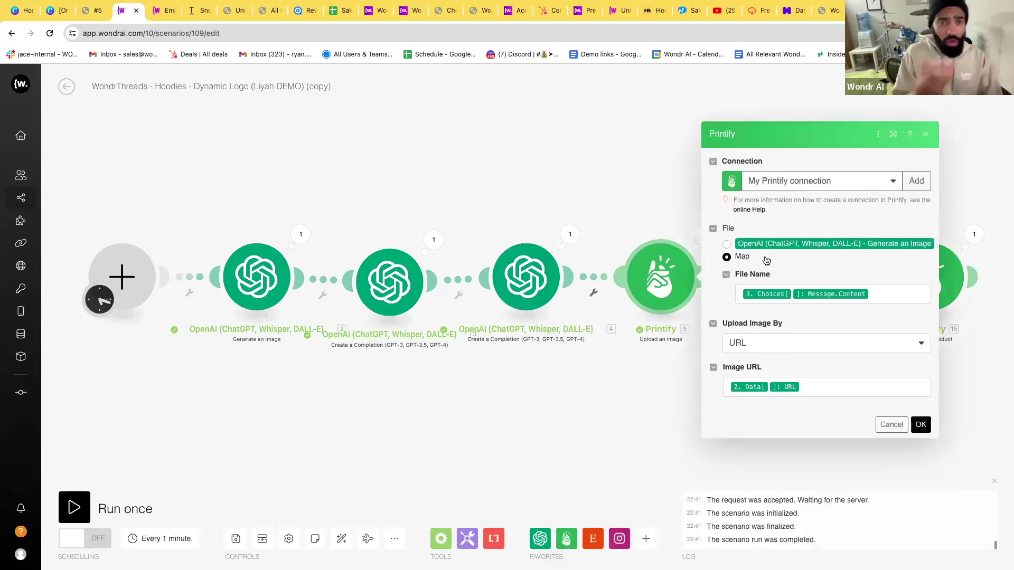
Review the hoodie variant prices in the Printify Create a Product settings
{"action": "left_click", "coordinate": [925, 134]}
{"action": "left_click", "coordinate": [795, 277]}
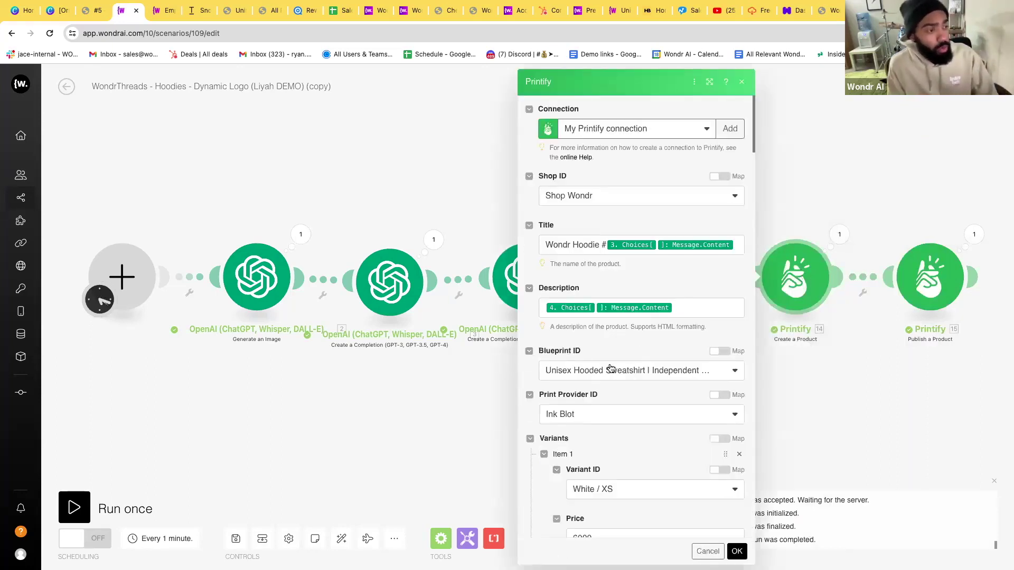
{"action": "scroll", "coordinate": [611, 368], "scroll_direction": "down", "scroll_amount": 1}
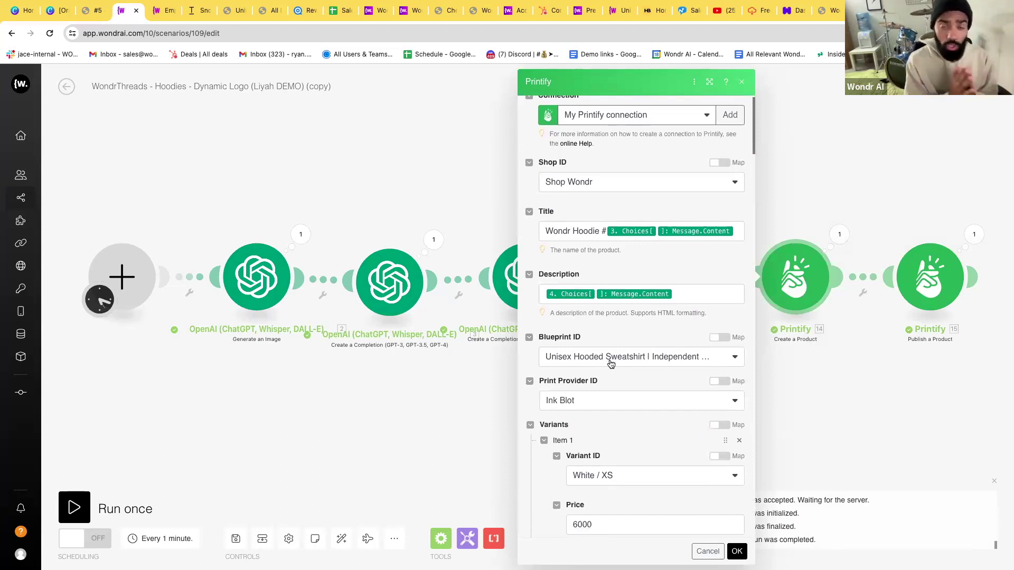
{"action": "scroll", "coordinate": [607, 362], "scroll_direction": "down", "scroll_amount": 1}
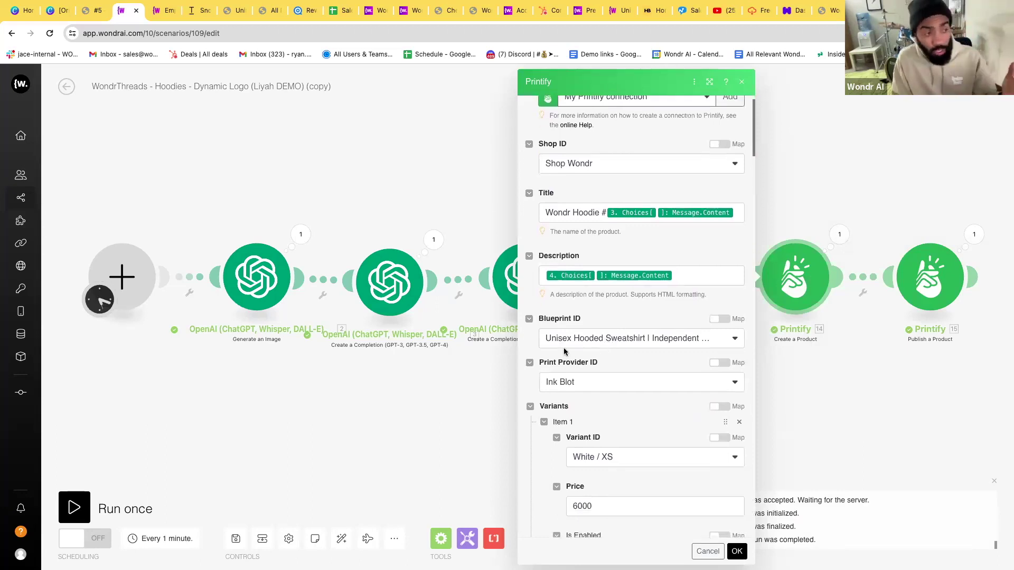
{"action": "scroll", "coordinate": [613, 383], "scroll_direction": "down", "scroll_amount": 5}
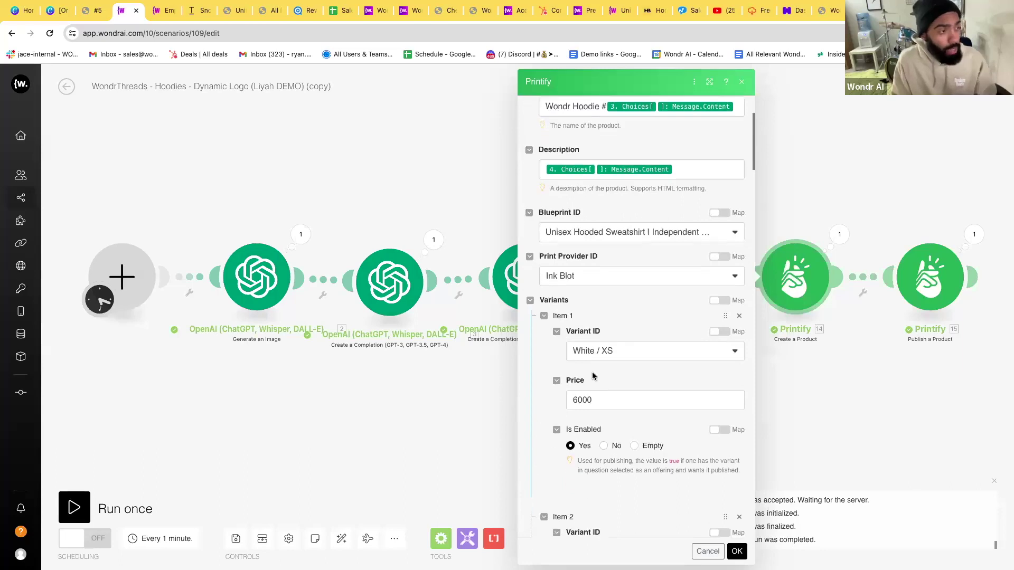
{"action": "scroll", "coordinate": [613, 458], "scroll_direction": "down", "scroll_amount": 7}
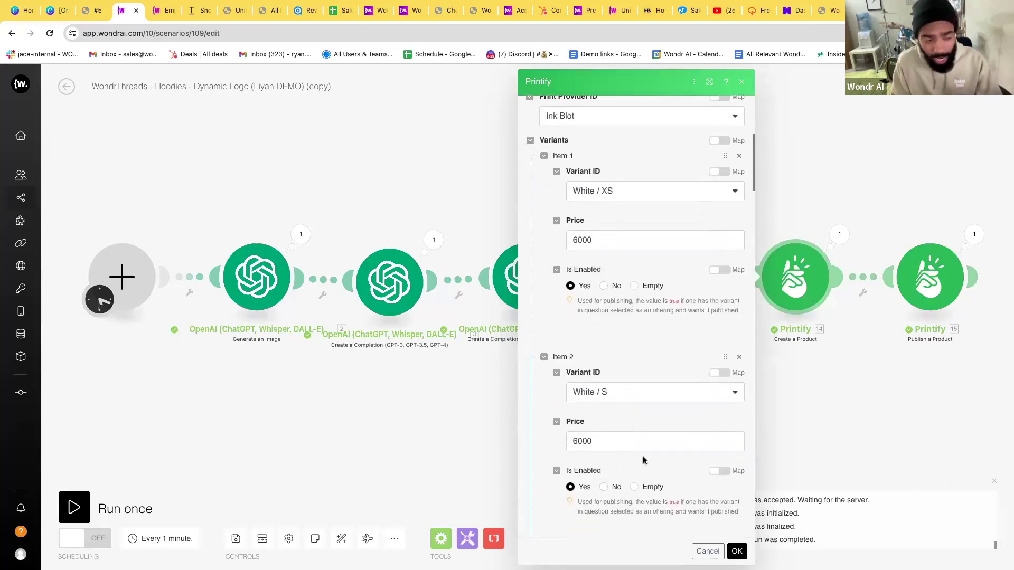
{"action": "scroll", "coordinate": [596, 428], "scroll_direction": "down", "scroll_amount": 1}
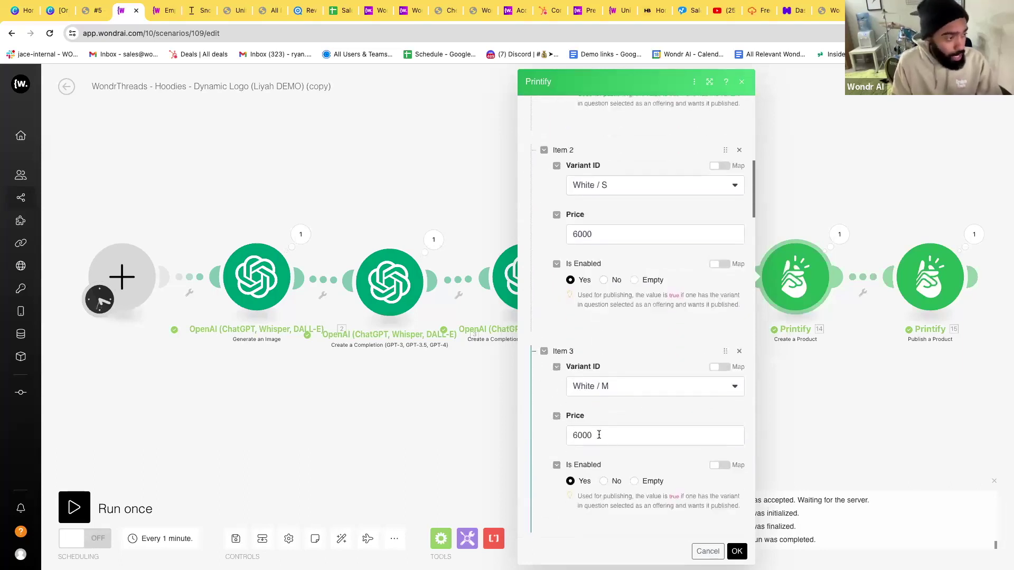
{"action": "left_click", "coordinate": [599, 435]}
Review the print areas and confirm the Create a Product settings
{"action": "scroll", "coordinate": [649, 456], "scroll_direction": "down", "scroll_amount": 10}
{"action": "scroll", "coordinate": [649, 457], "scroll_direction": "down", "scroll_amount": 10}
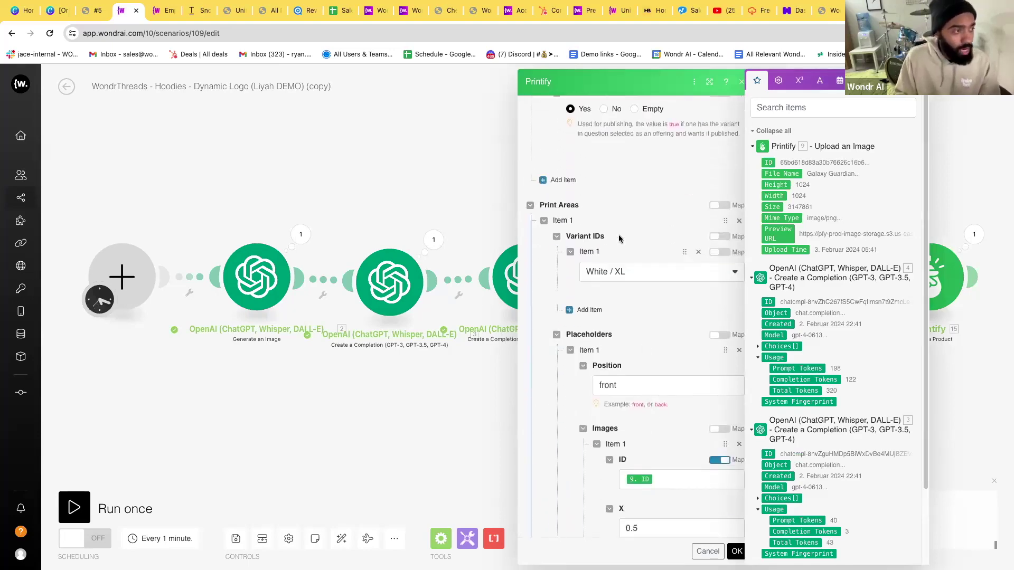
{"action": "scroll", "coordinate": [631, 302], "scroll_direction": "down", "scroll_amount": 1}
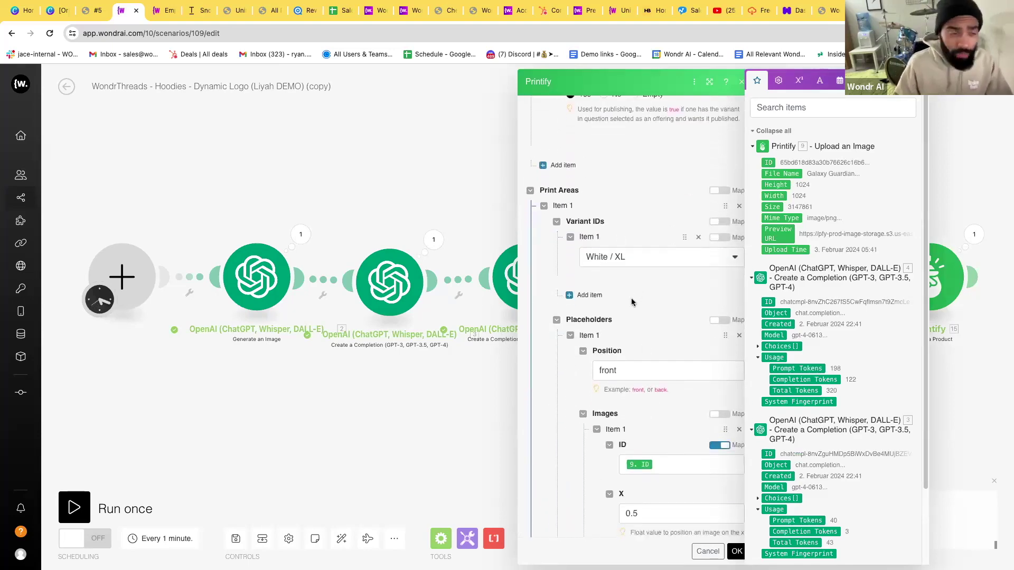
{"action": "scroll", "coordinate": [639, 291], "scroll_direction": "down", "scroll_amount": 4}
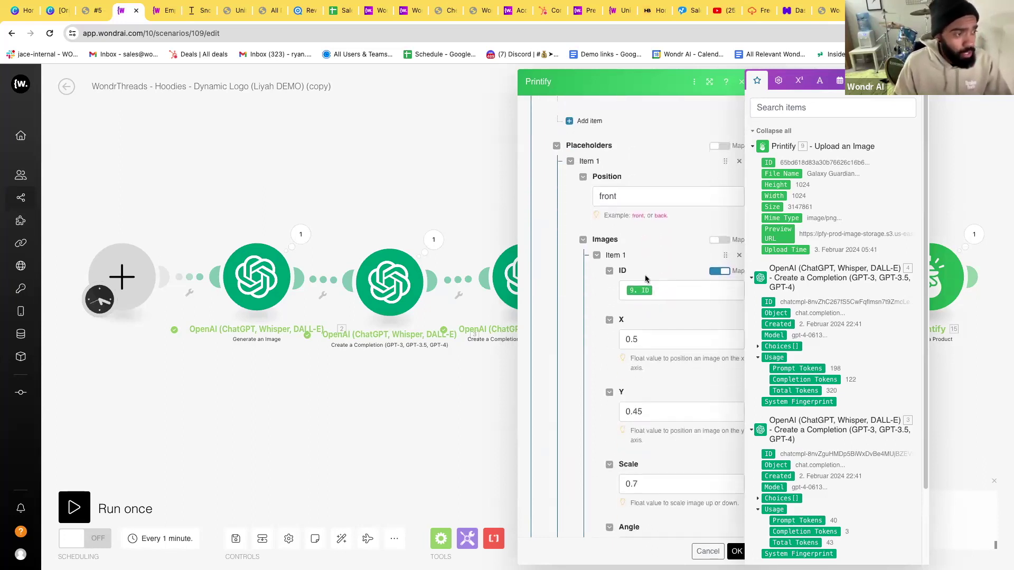
{"action": "scroll", "coordinate": [676, 417], "scroll_direction": "down", "scroll_amount": 1}
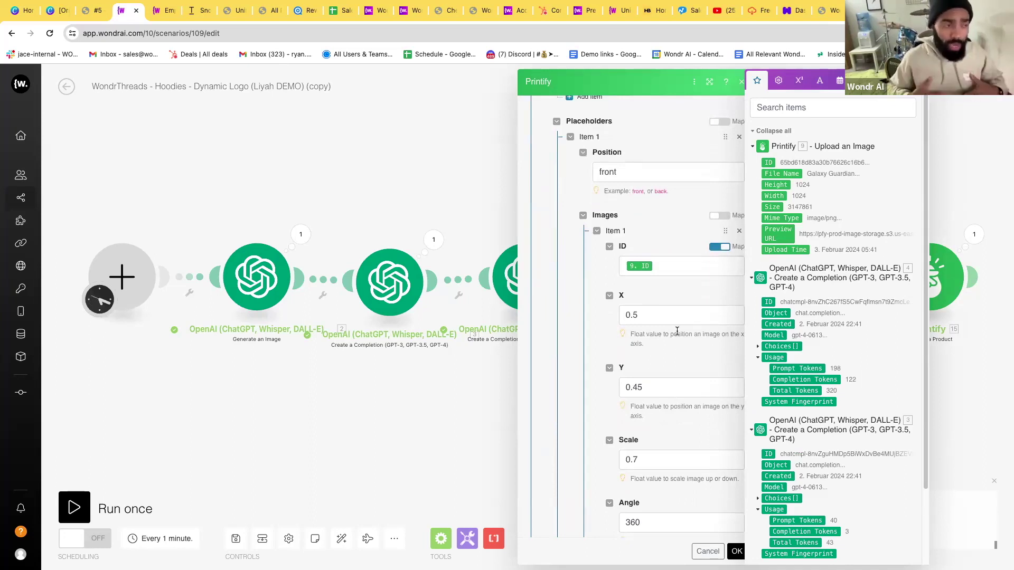
{"action": "scroll", "coordinate": [682, 293], "scroll_direction": "down", "scroll_amount": 10}
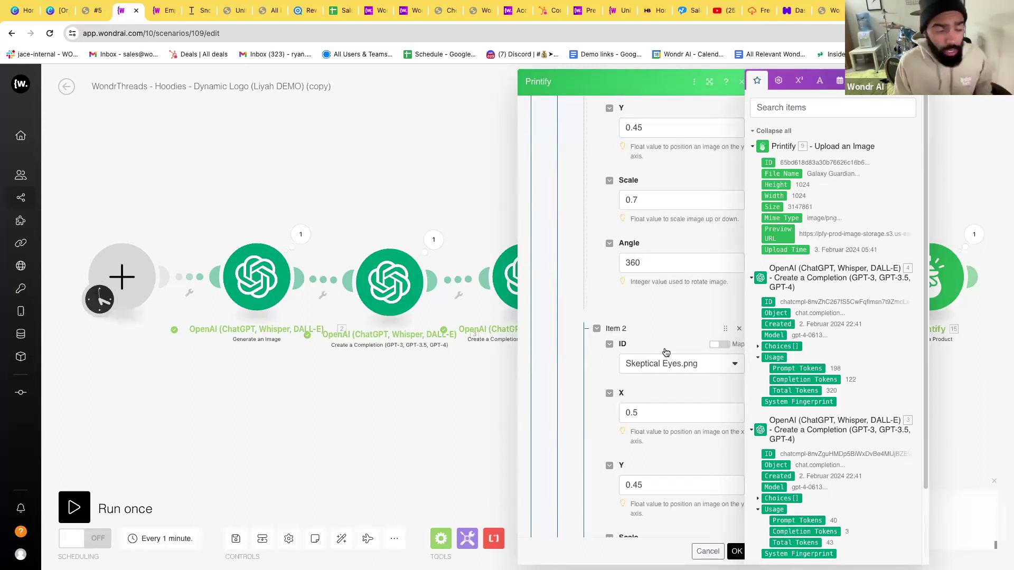
{"action": "scroll", "coordinate": [653, 374], "scroll_direction": "down", "scroll_amount": 5}
{"action": "scroll", "coordinate": [654, 374], "scroll_direction": "down", "scroll_amount": 10}
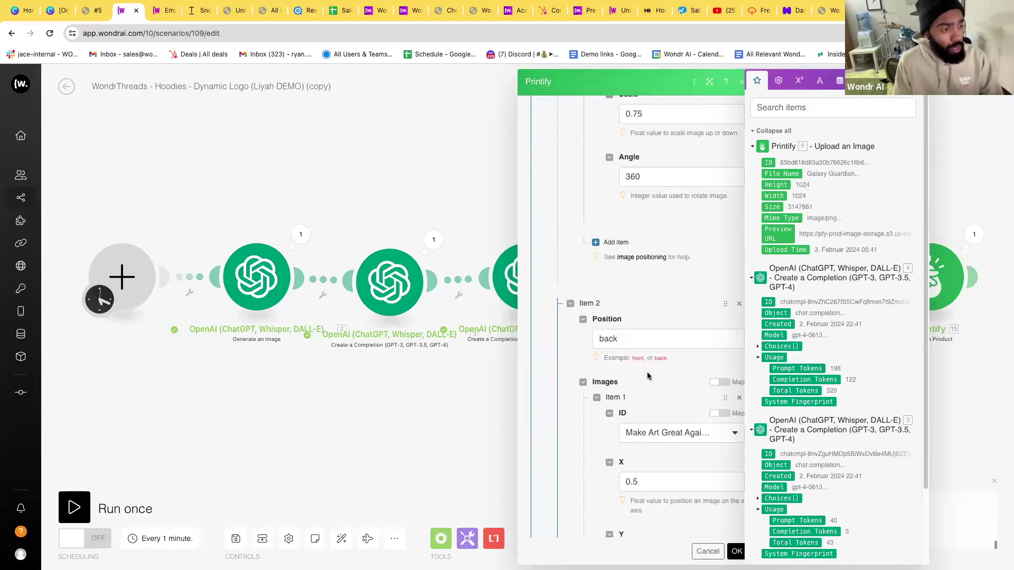
{"action": "left_click", "coordinate": [736, 552]}
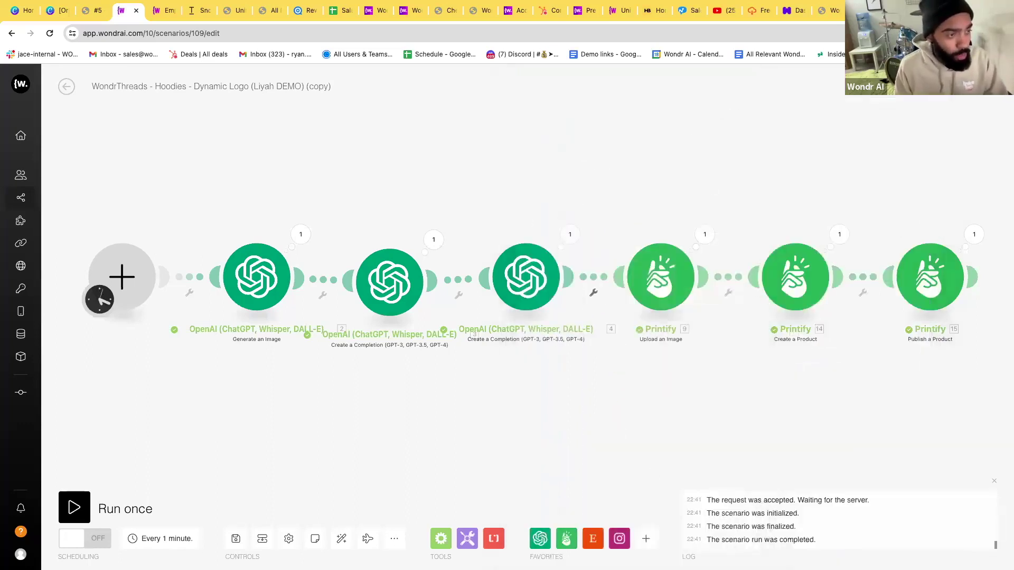
Review the Publish a Product options and close them
{"action": "left_click", "coordinate": [921, 292]}
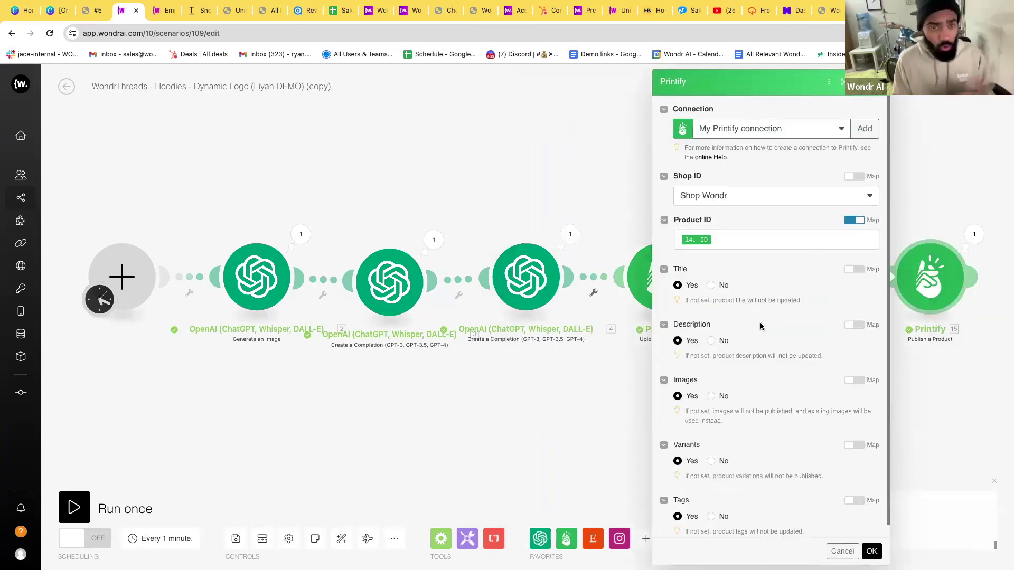
{"action": "scroll", "coordinate": [775, 363], "scroll_direction": "down", "scroll_amount": 1}
{"action": "scroll", "coordinate": [774, 363], "scroll_direction": "down", "scroll_amount": 1}
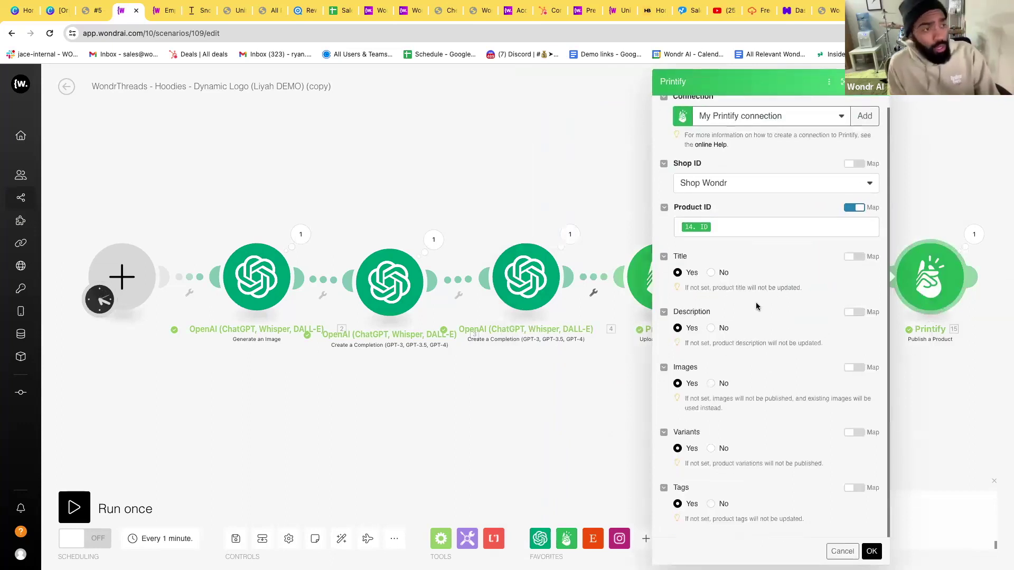
{"action": "scroll", "coordinate": [754, 308], "scroll_direction": "up", "scroll_amount": 1}
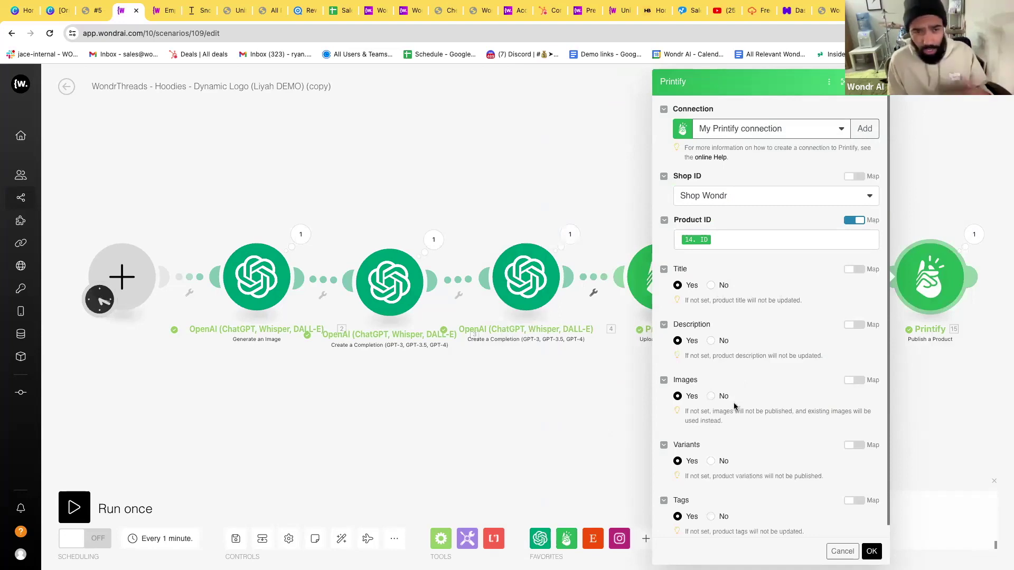
{"action": "left_click", "coordinate": [965, 389]}
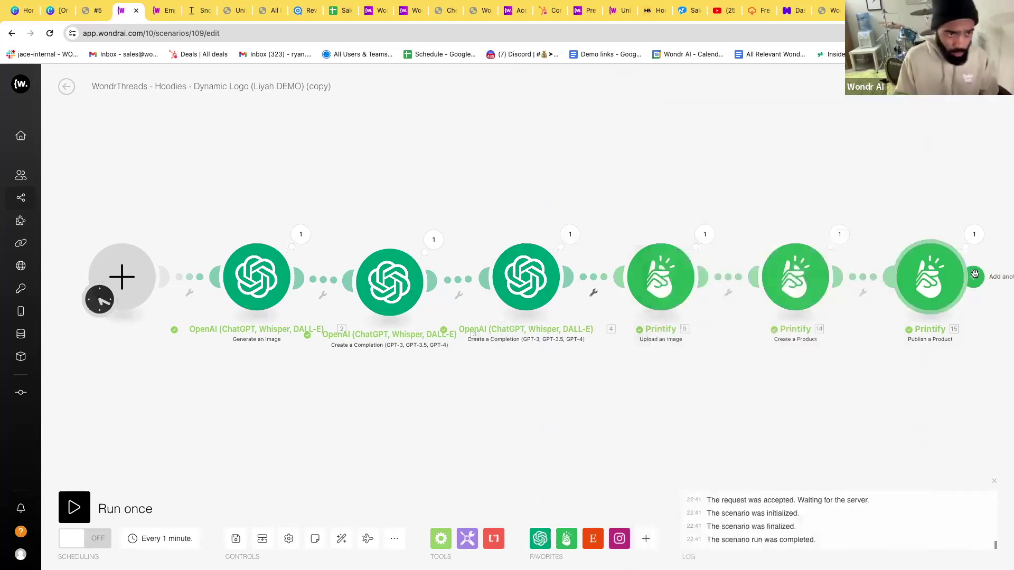
{"action": "left_click", "coordinate": [977, 276]}
{"action": "type", "text": "etsy"}
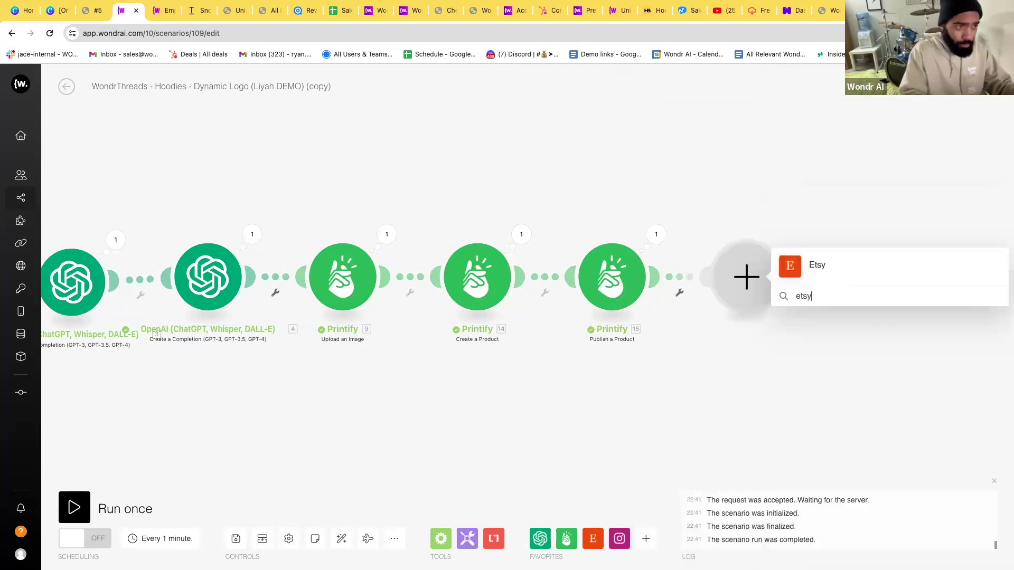
{"action": "left_click", "coordinate": [928, 275]}
{"action": "left_click", "coordinate": [854, 115]}
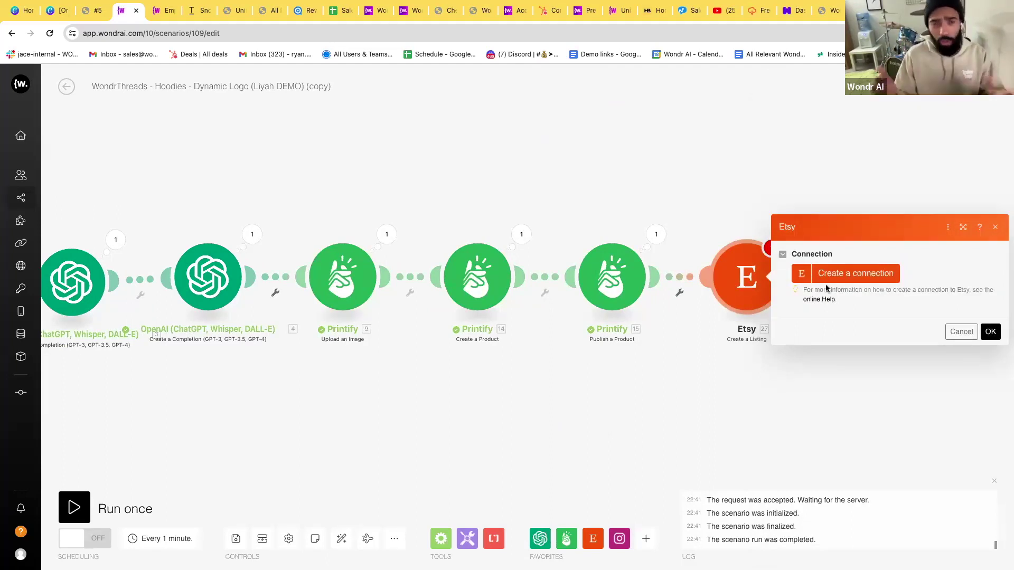
{"action": "right_click", "coordinate": [747, 291]}
{"action": "left_click", "coordinate": [770, 415]}
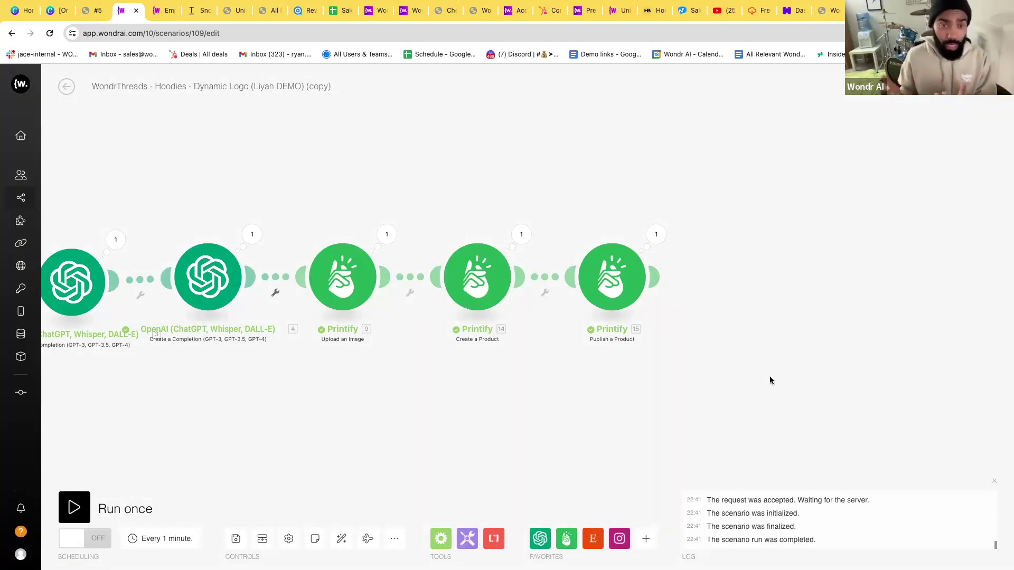
{"action": "left_click", "coordinate": [659, 277]}
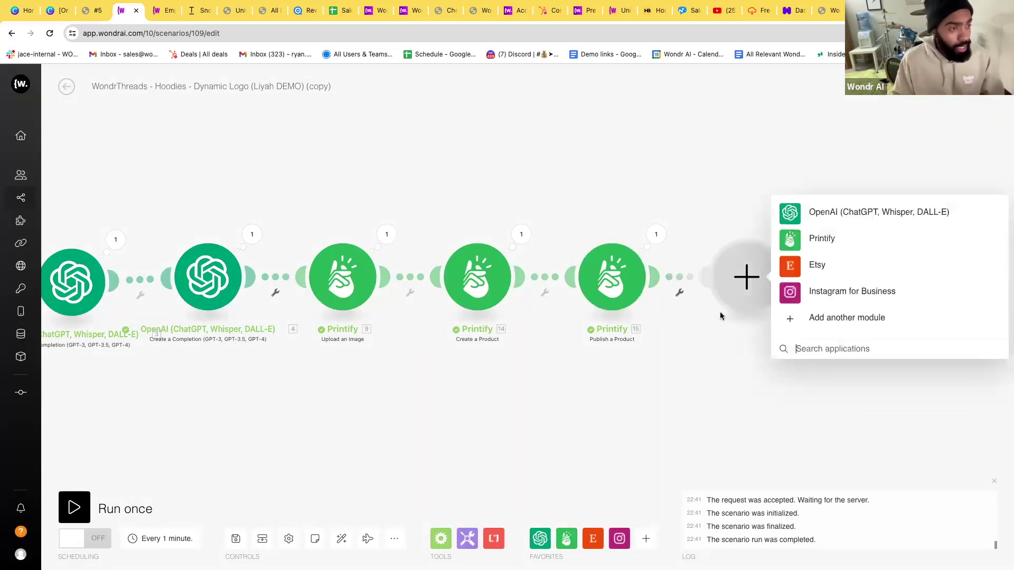
{"action": "type", "text": "inst"}
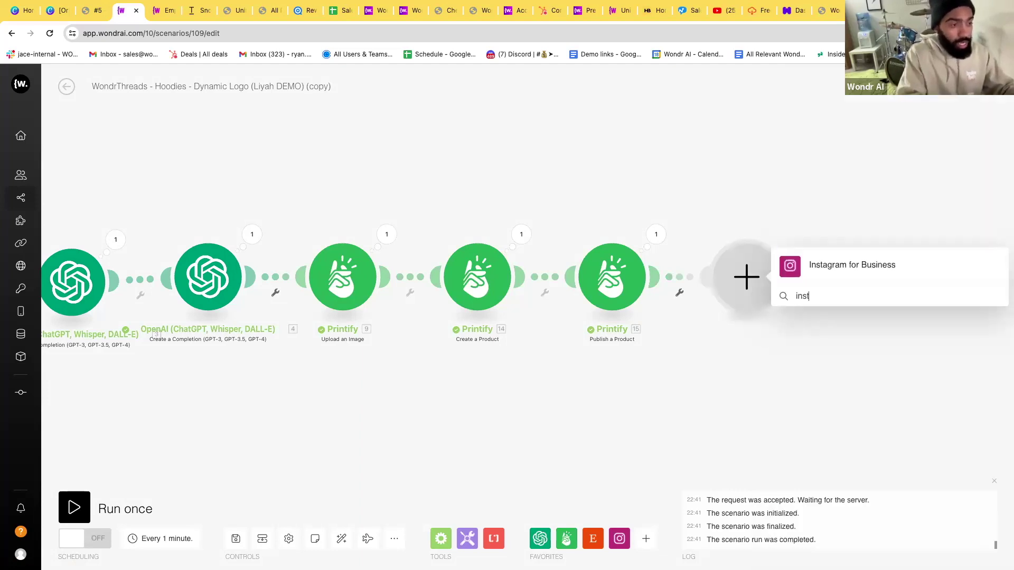
{"action": "left_click", "coordinate": [848, 264]}
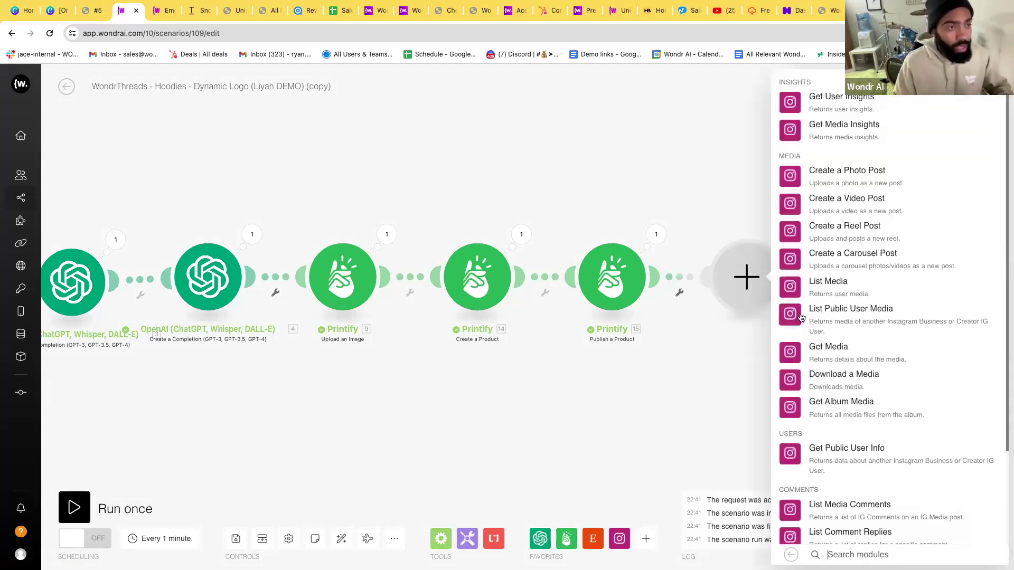
{"action": "left_click", "coordinate": [856, 191]}
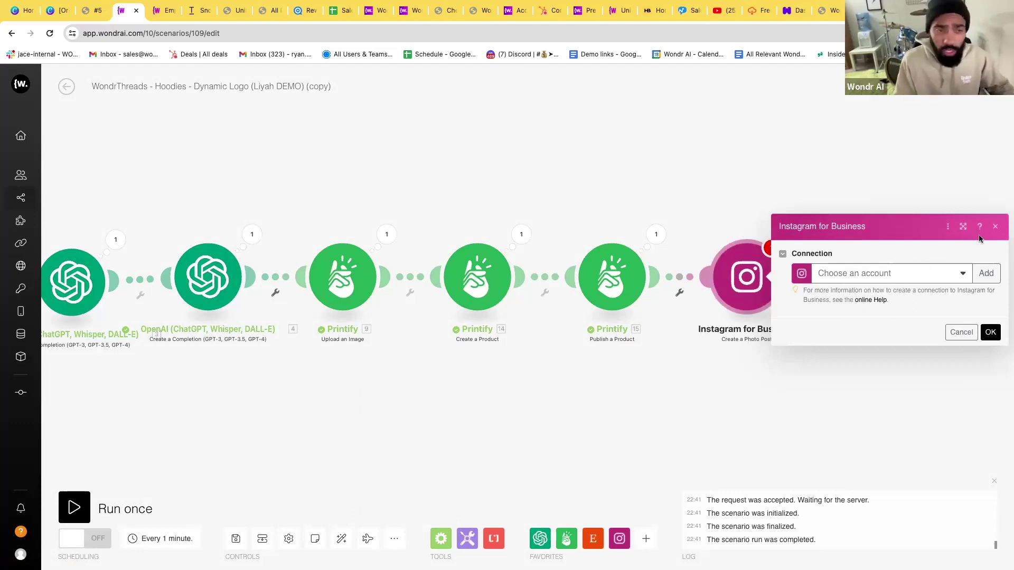
{"action": "left_click", "coordinate": [995, 227]}
{"action": "right_click", "coordinate": [747, 302]}
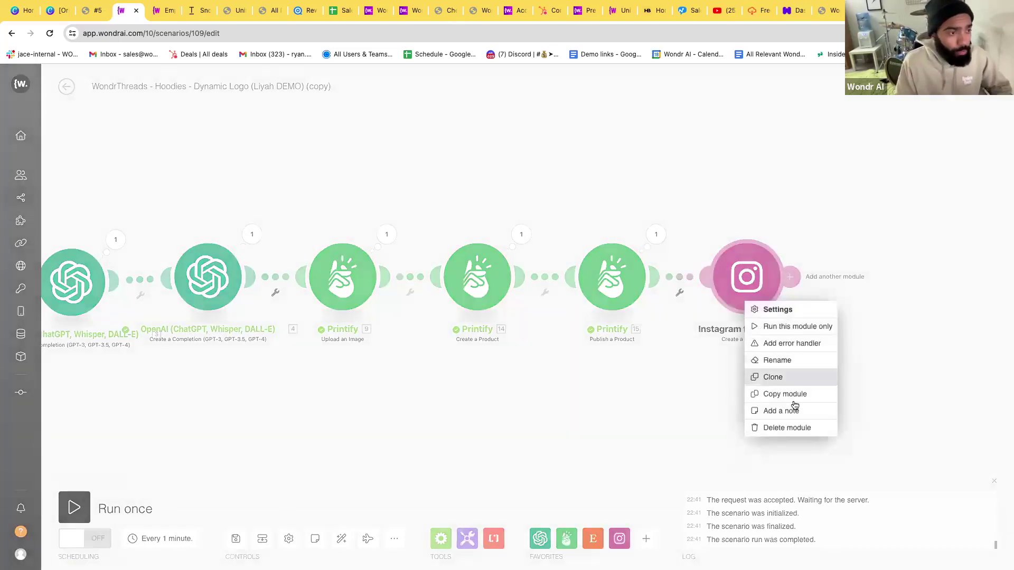
{"action": "left_click", "coordinate": [786, 427]}
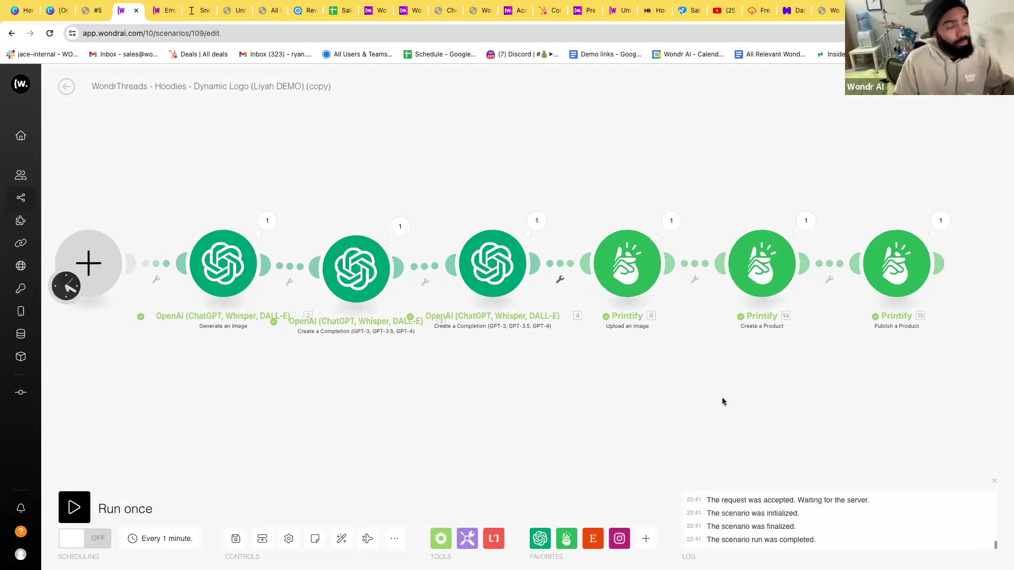
{"action": "mouse_move", "coordinate": [516, 423]}
{"action": "left_mouse_down"}
{"action": "mouse_move", "coordinate": [543, 417]}
{"action": "mouse_move", "coordinate": [521, 420]}
{"action": "left_mouse_up"}
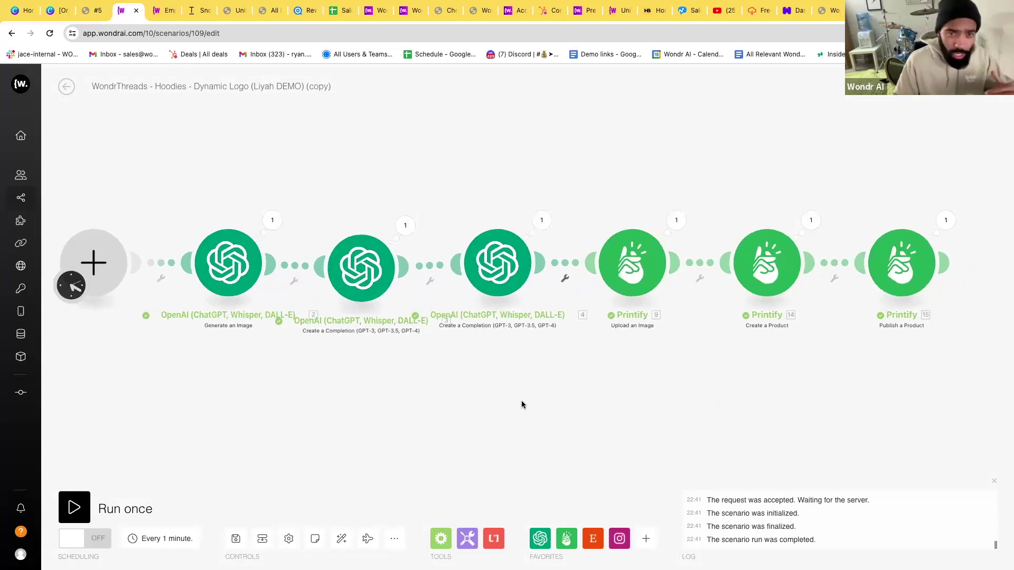